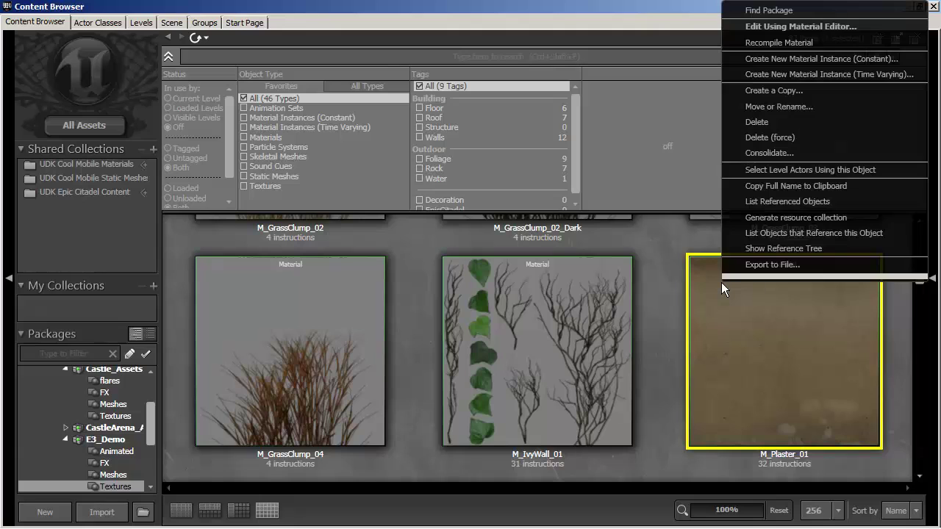
Open the M_Plaster_01 material from the E3_Demo Textures package in the Material Editor
scroll(721, 282, "down", 1)
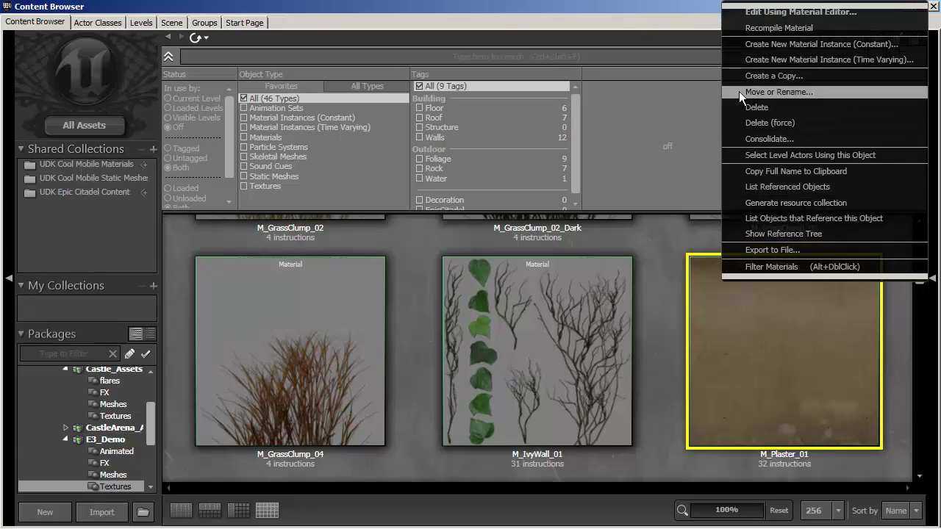
left_click(759, 15)
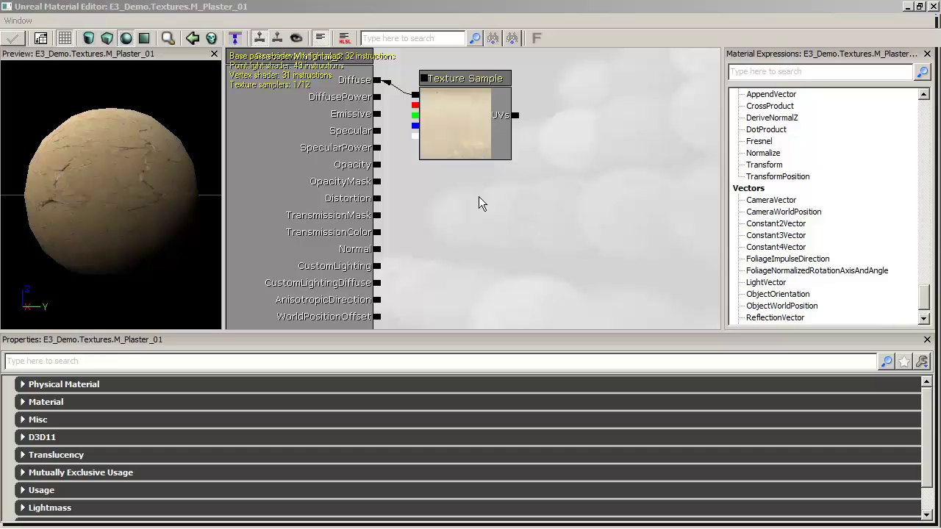
left_click_drag(479, 197, 473, 200)
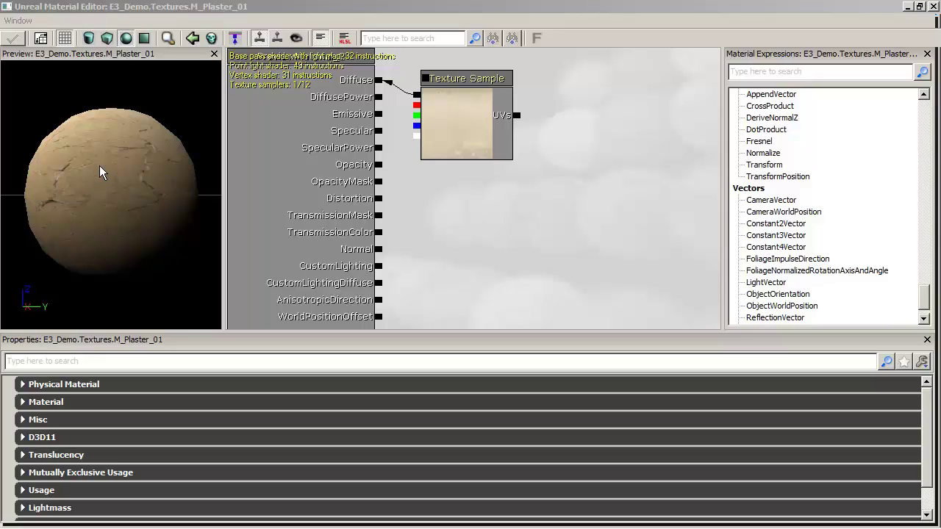
left_click_drag(484, 211, 488, 237)
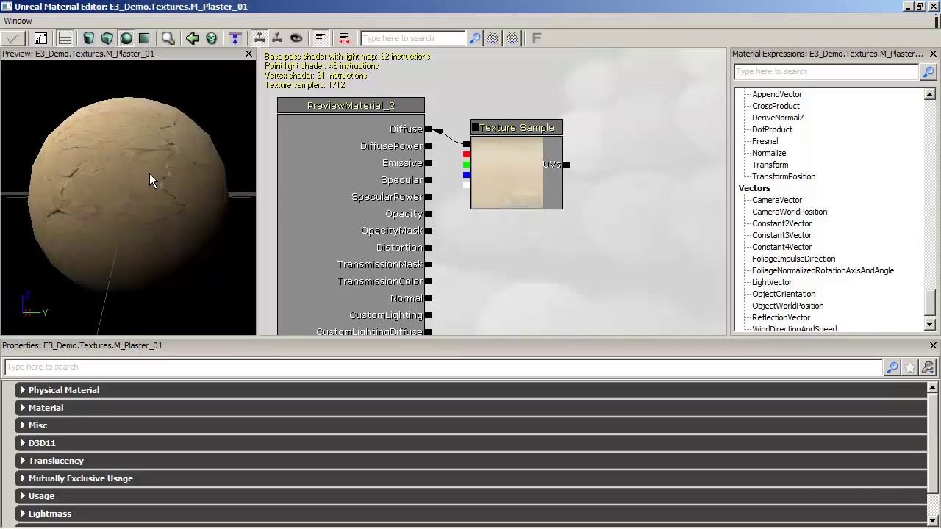
Widen the preview viewport and examine the plaster material on the sphere from another angle
left_click_drag(259, 265, 374, 265)
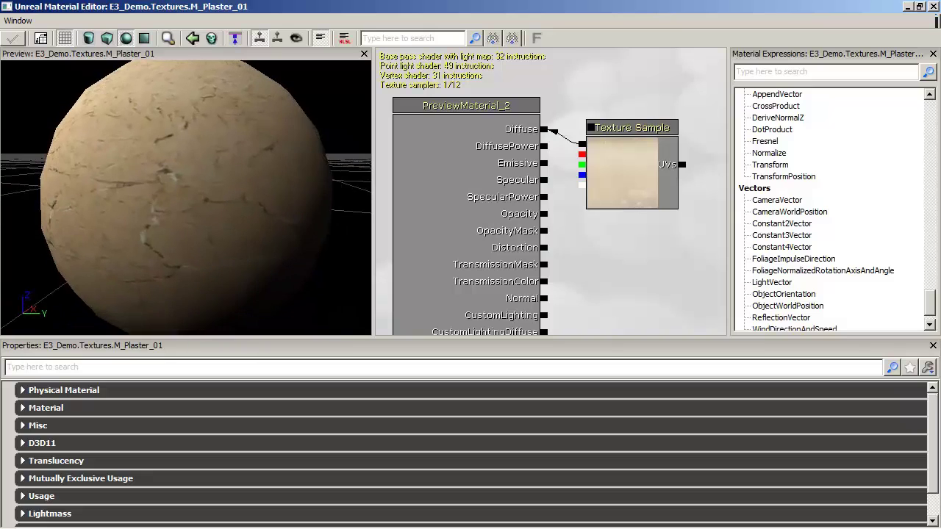
left_click_drag(216, 156, 215, 156)
right_click_drag(215, 155, 215, 156)
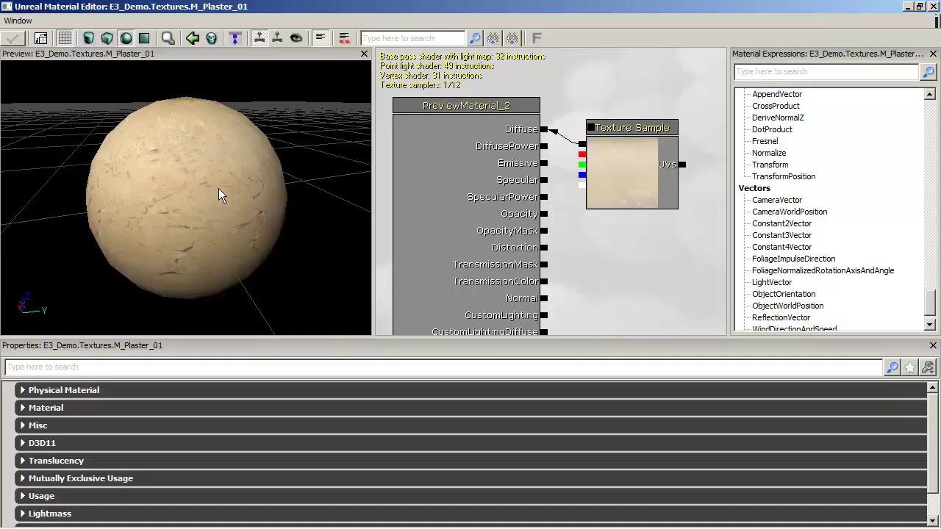
Preview the plaster material on the cylinder, cube, sphere and plane shapes
left_click(90, 39)
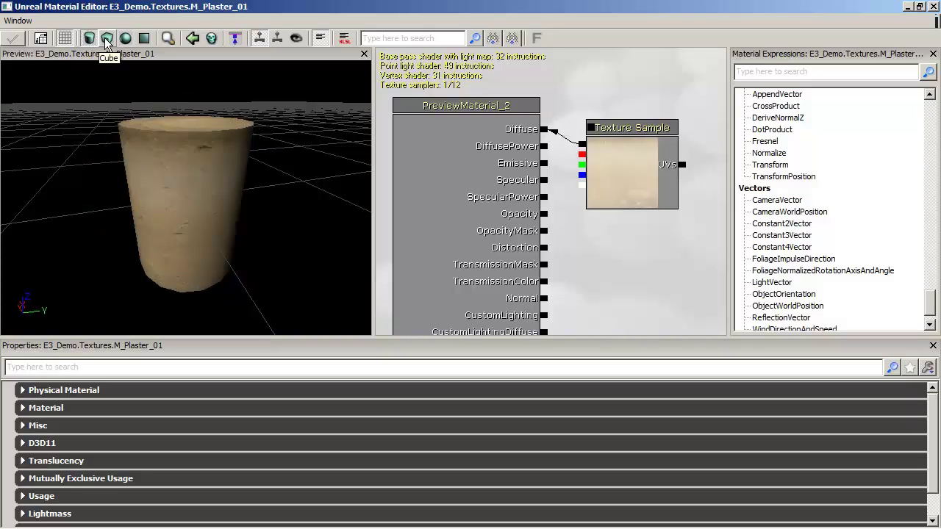
left_click(107, 39)
left_click_drag(163, 201, 163, 201)
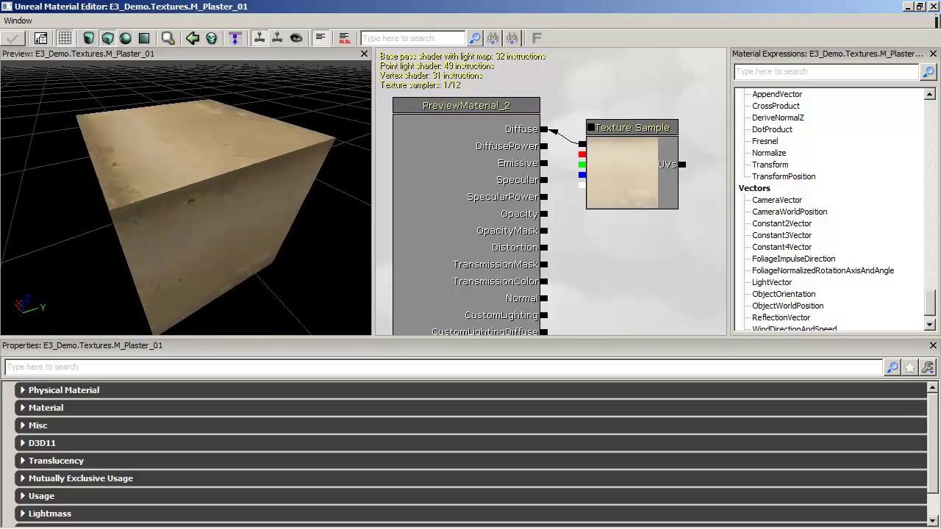
left_click(126, 38)
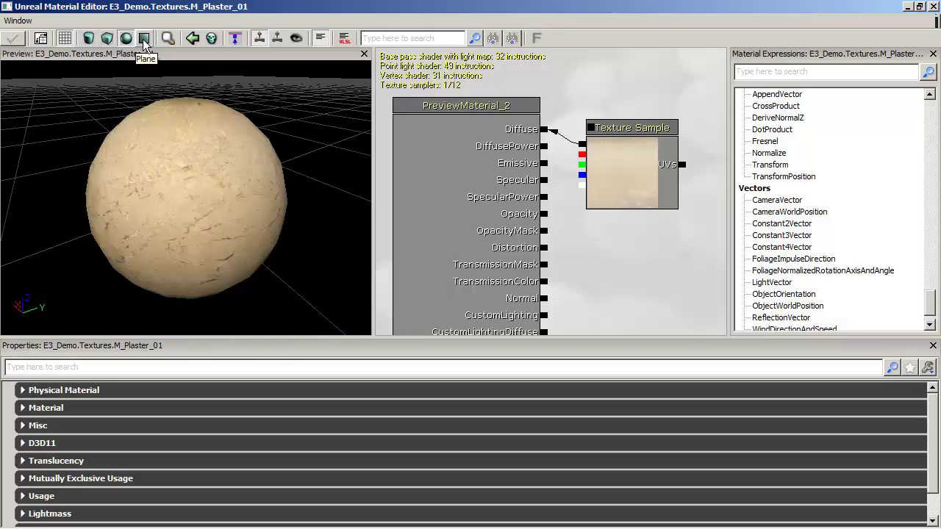
left_click(144, 39)
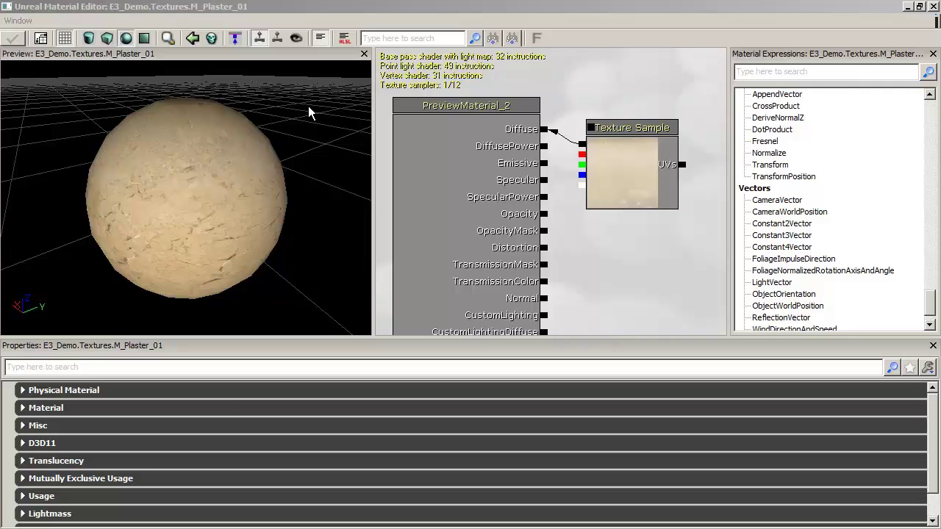
Hide the background grid in the material preview and show it again
left_click_drag(316, 89, 303, 74)
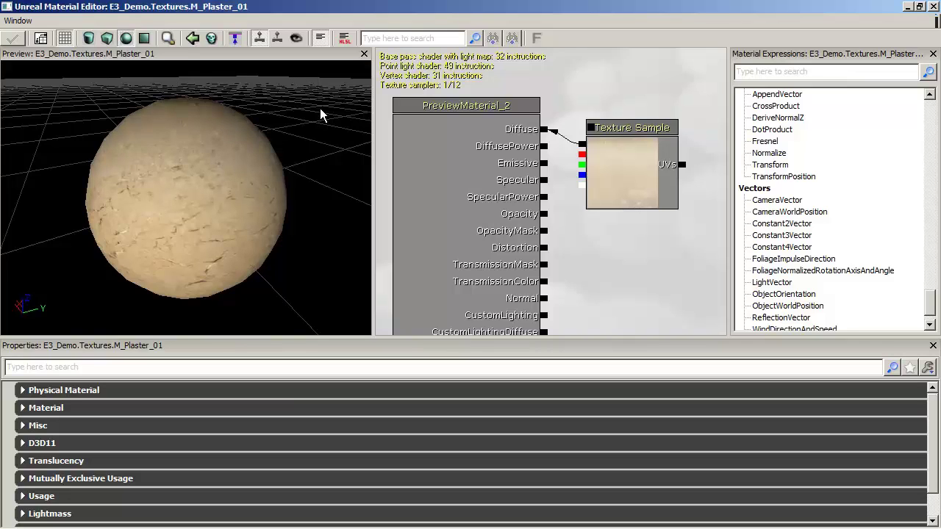
left_click_drag(320, 108, 21, 109)
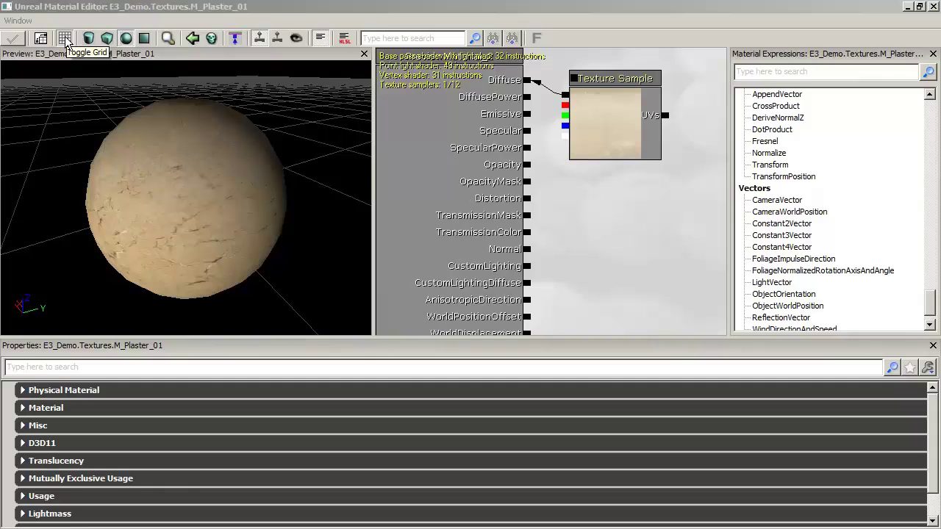
left_click(64, 36)
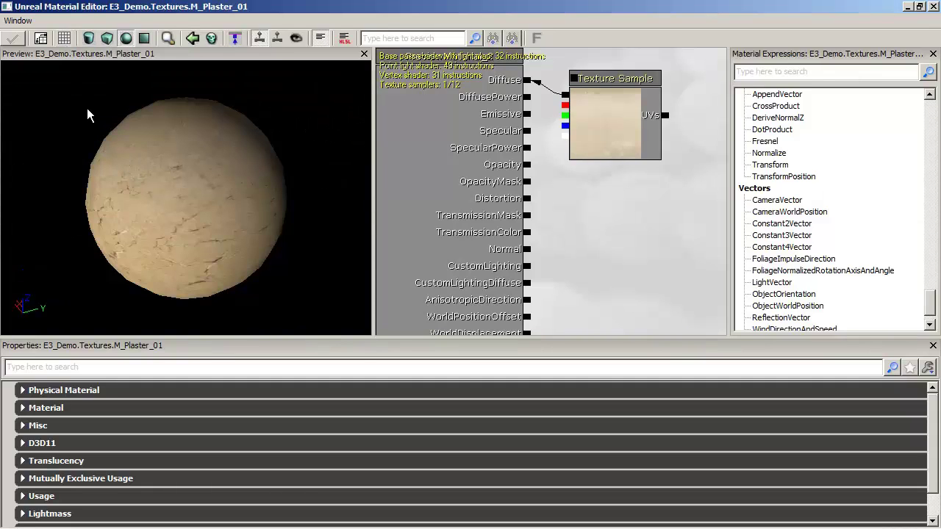
left_click(65, 38)
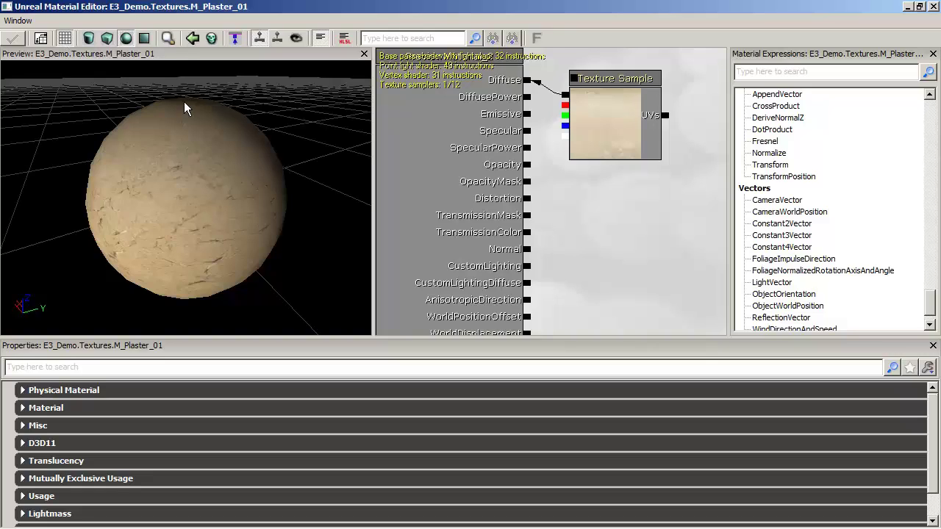
Locate the edited material in the Content Browser and close that browser window
left_click(167, 39)
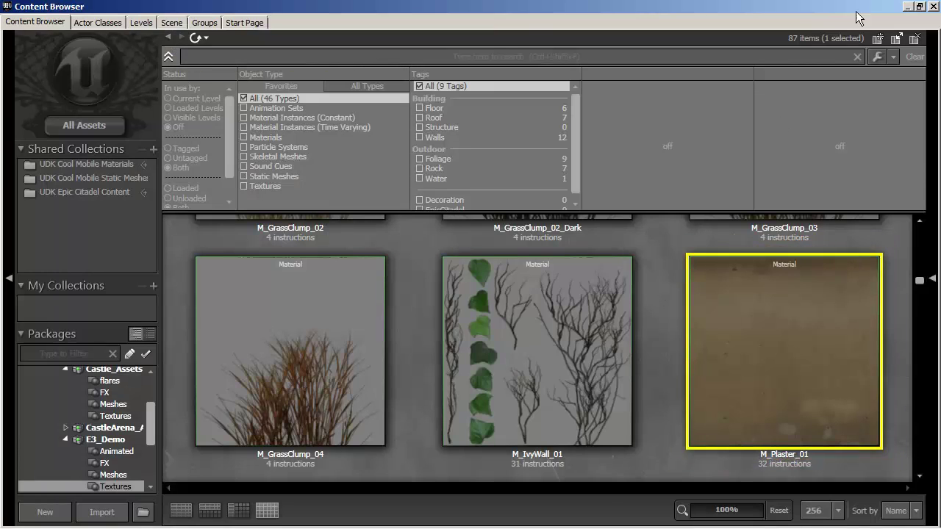
left_click(933, 6)
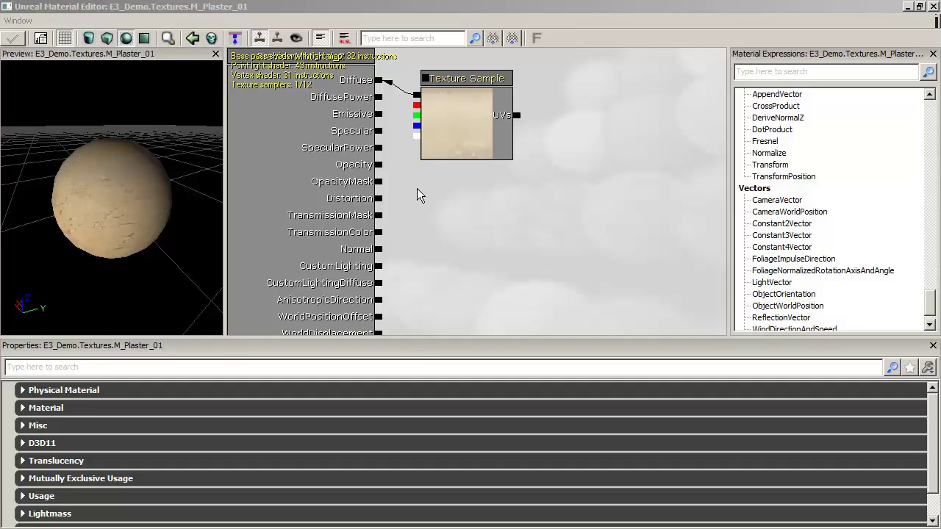
Hide the material statistics overlay in the node graph
left_click(326, 41)
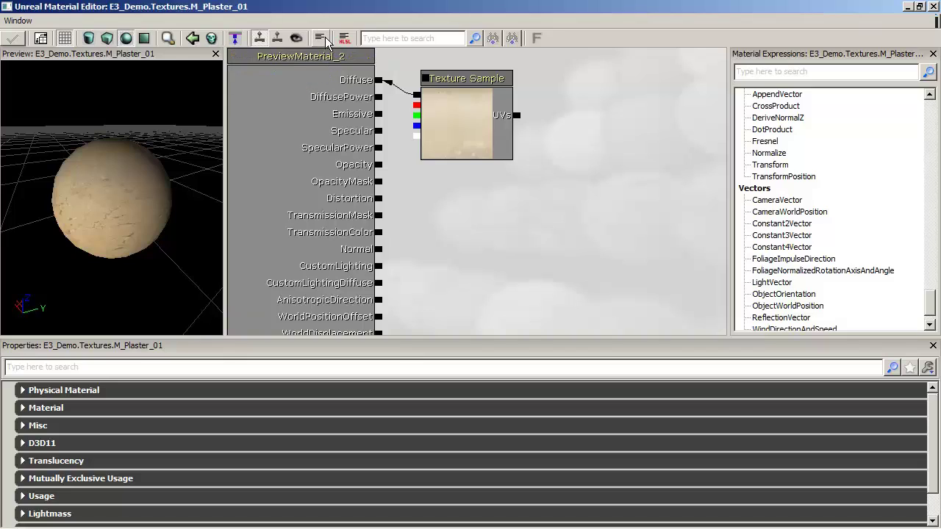
left_click(321, 40)
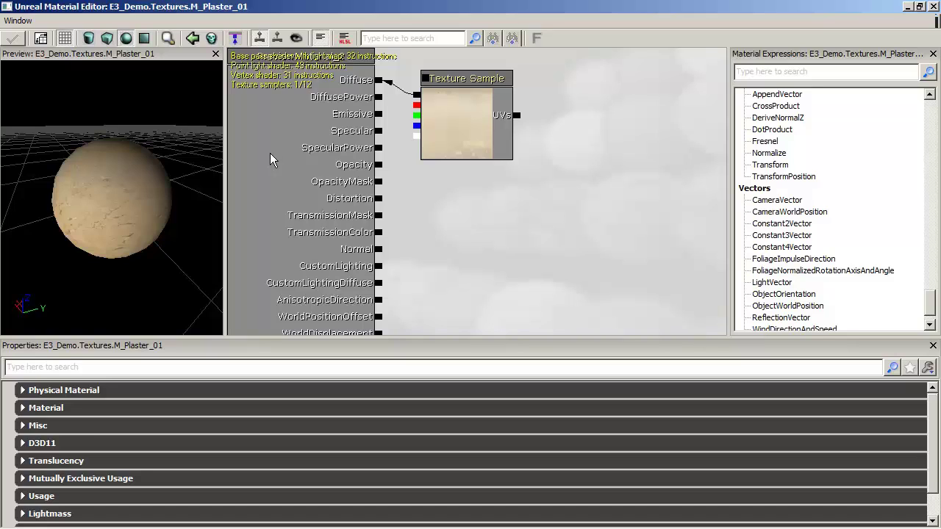
left_click(320, 39)
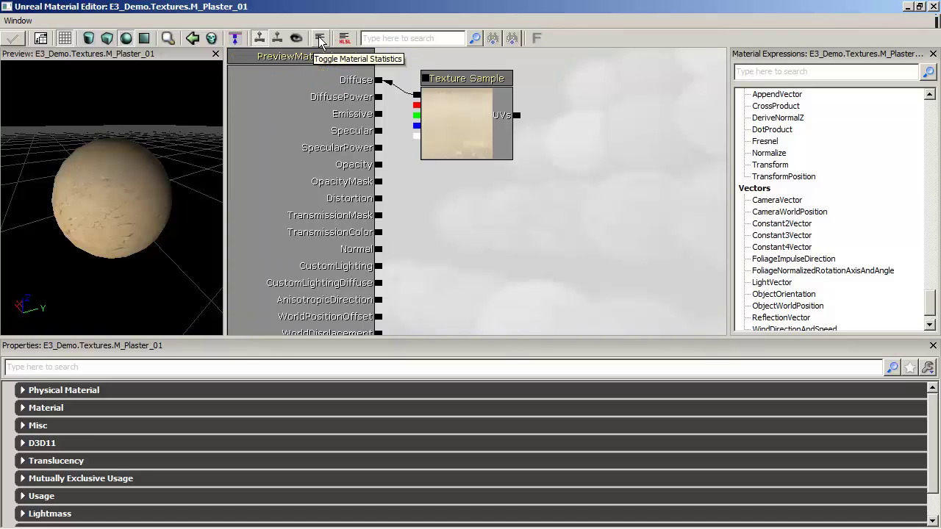
Hide the unused connectors on the graph's nodes and show them again
left_click_drag(447, 221, 503, 248)
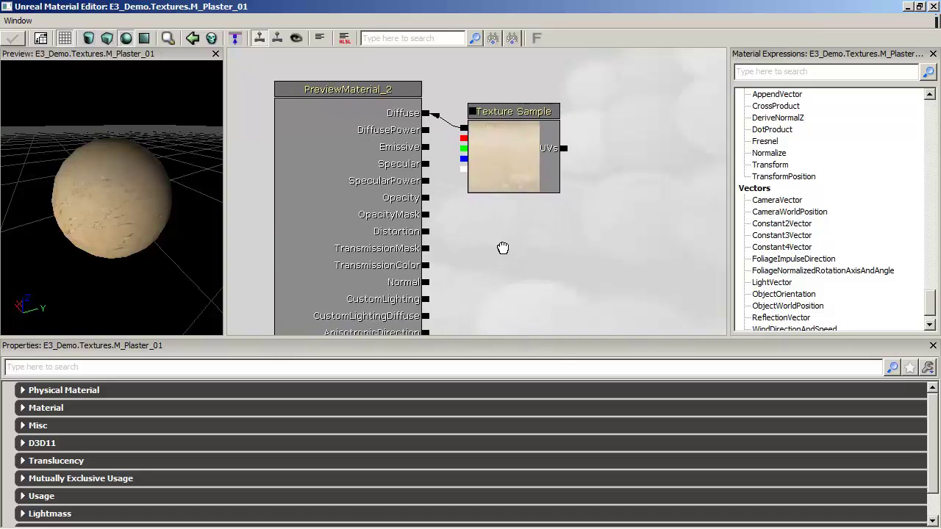
left_click(235, 38)
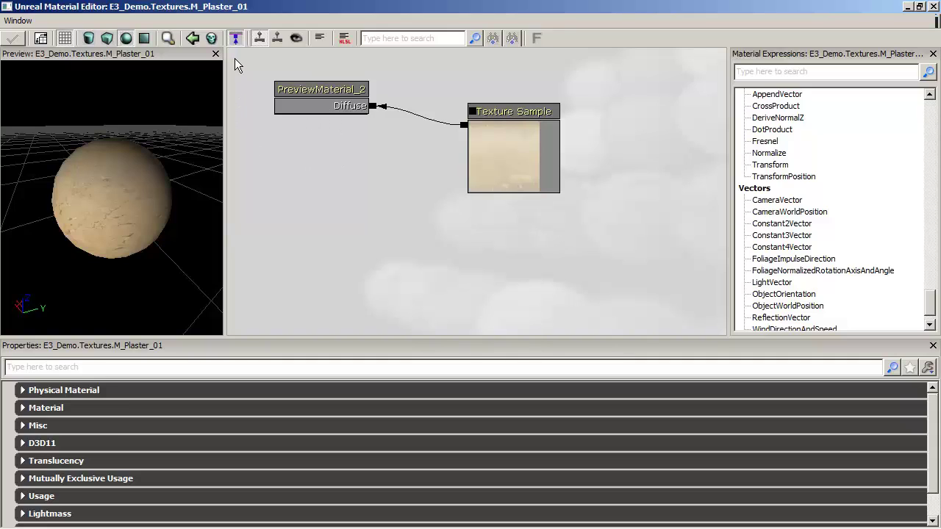
left_click(236, 38)
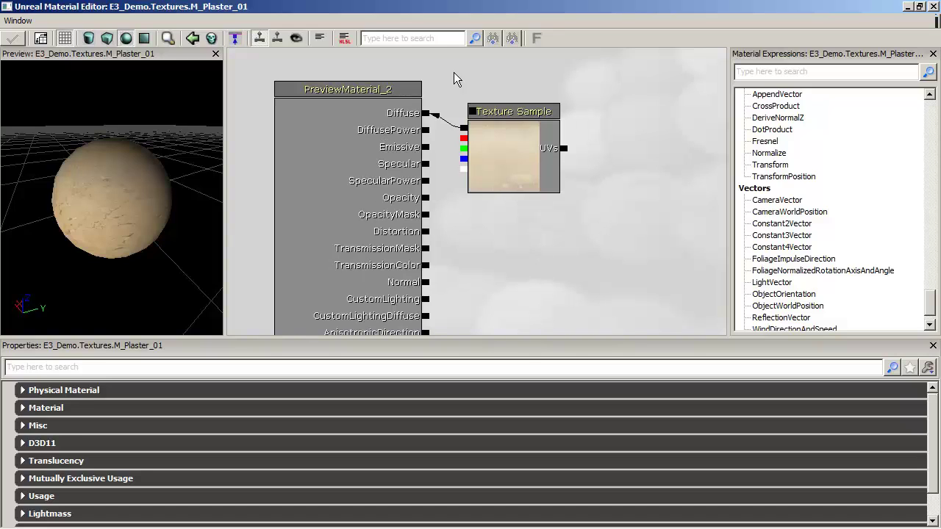
left_click_drag(272, 71, 280, 85)
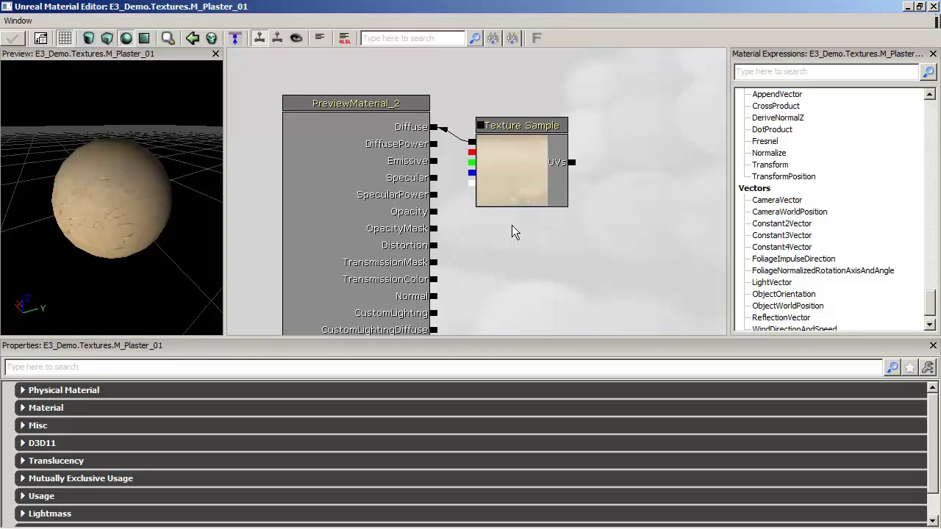
Move the Texture Sample node farther away from the PreviewMaterial_2 node, up and to its right
scroll(512, 227, "down", 4)
left_click_drag(571, 277, 490, 216)
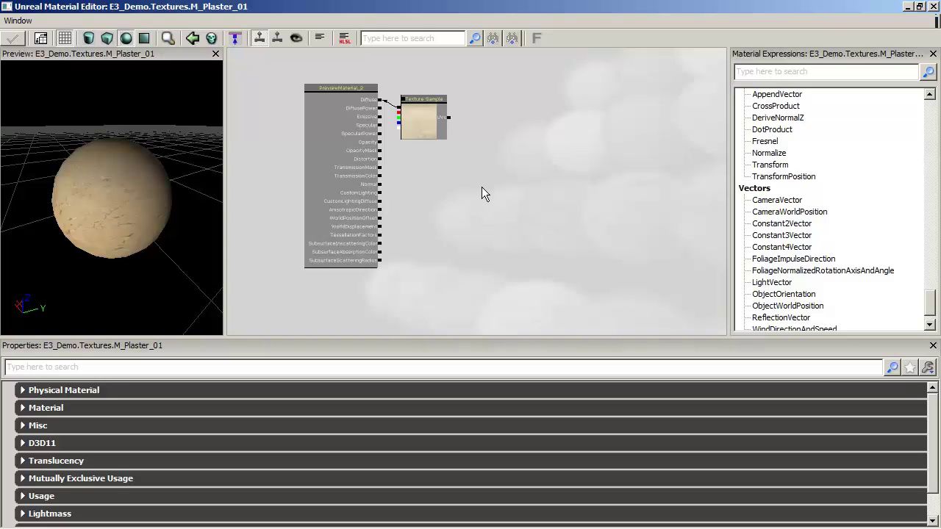
scroll(481, 194, "up", 2)
left_click_drag(399, 164, 517, 245)
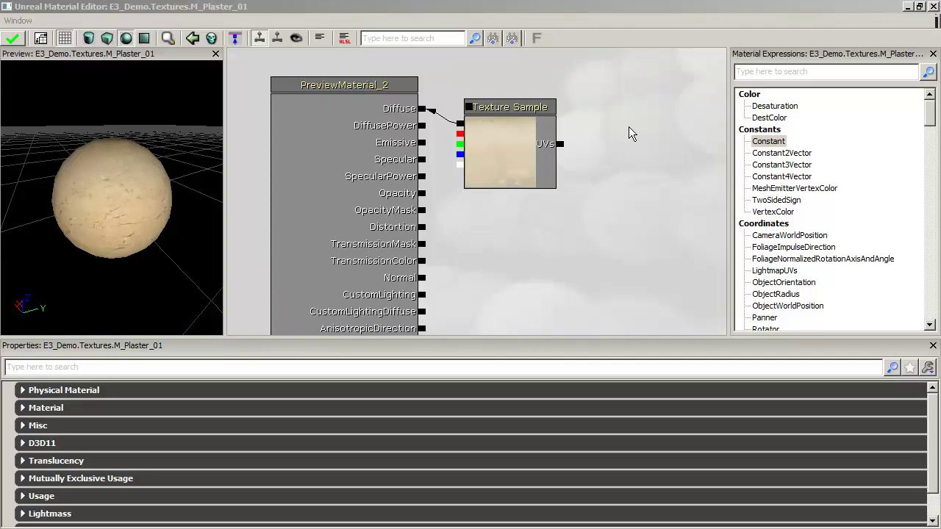
left_click(503, 144)
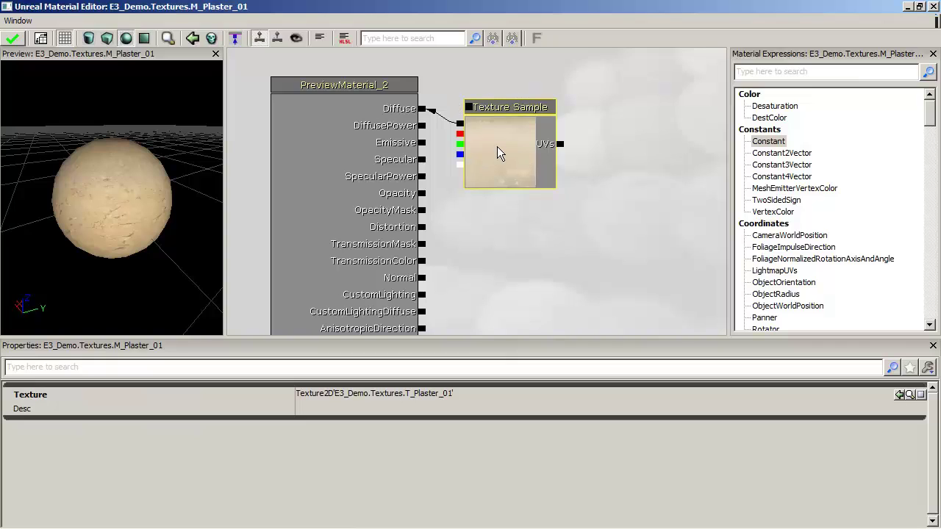
left_click_drag(503, 144, 605, 93)
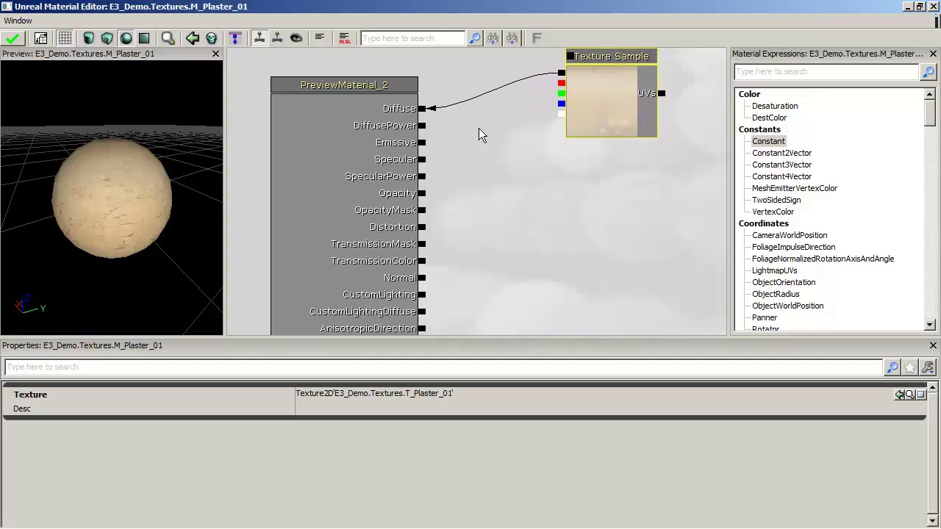
Break the link between the Texture Sample and the material's Diffuse input
left_click_drag(539, 70, 561, 72)
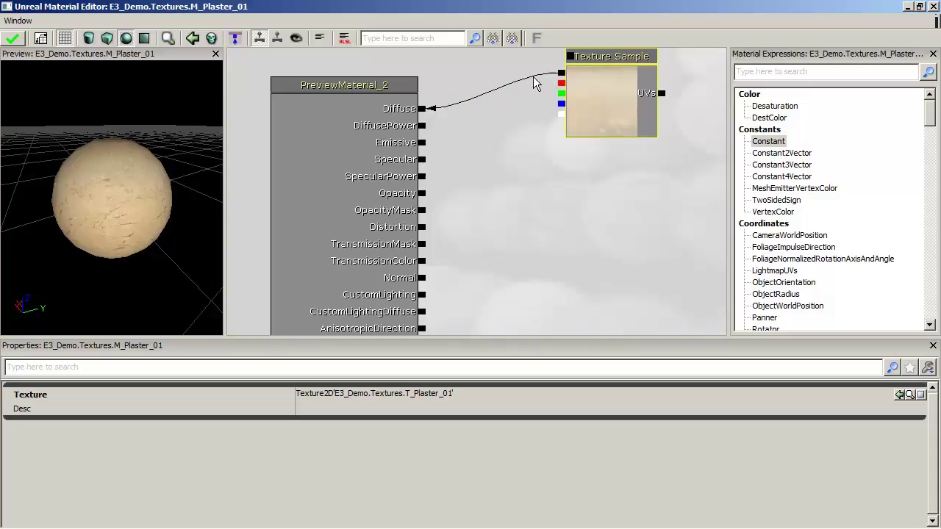
right_click(424, 110)
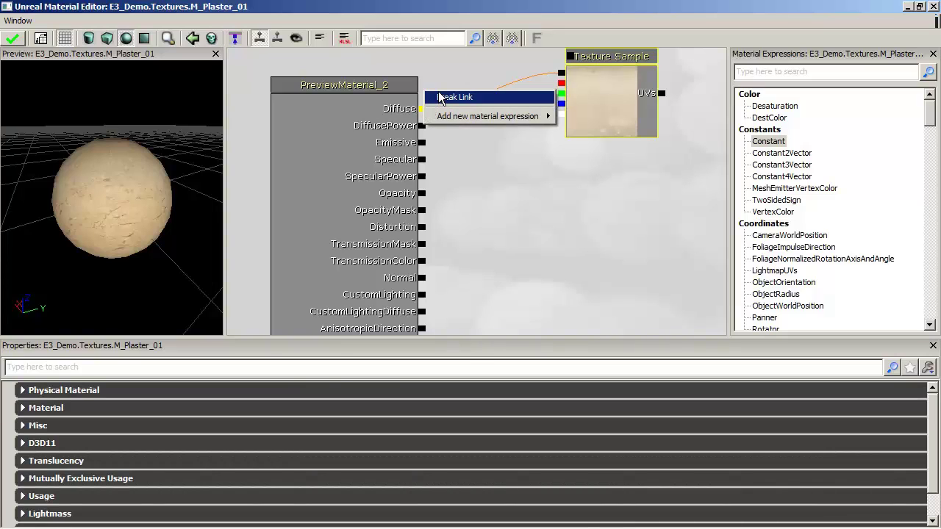
left_click(449, 97)
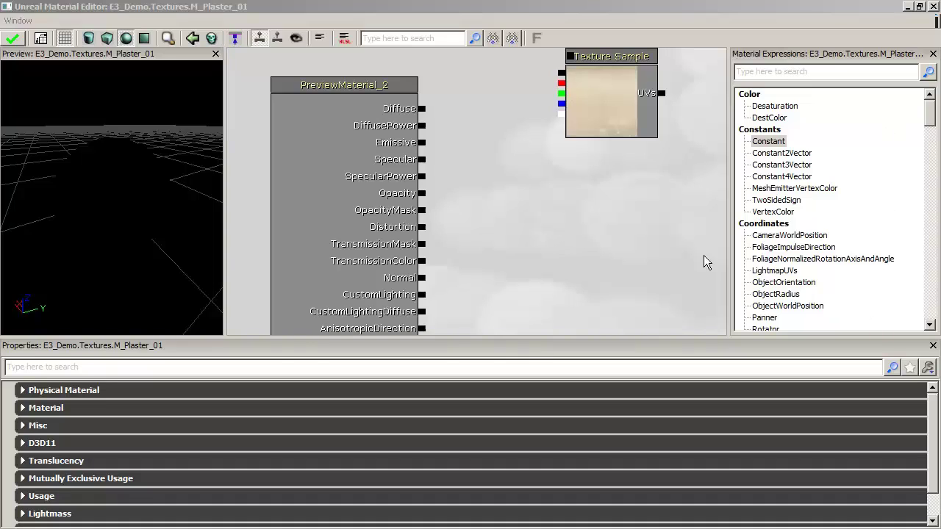
Add a Constant3Vector node below the Texture Sample and set its R to 1 and G to 0.5
left_click(783, 166)
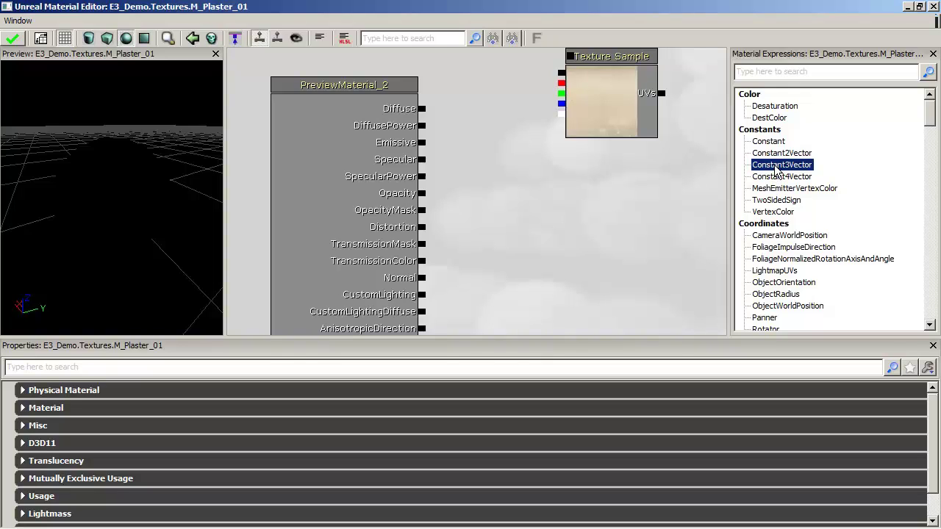
left_click_drag(777, 170, 577, 196)
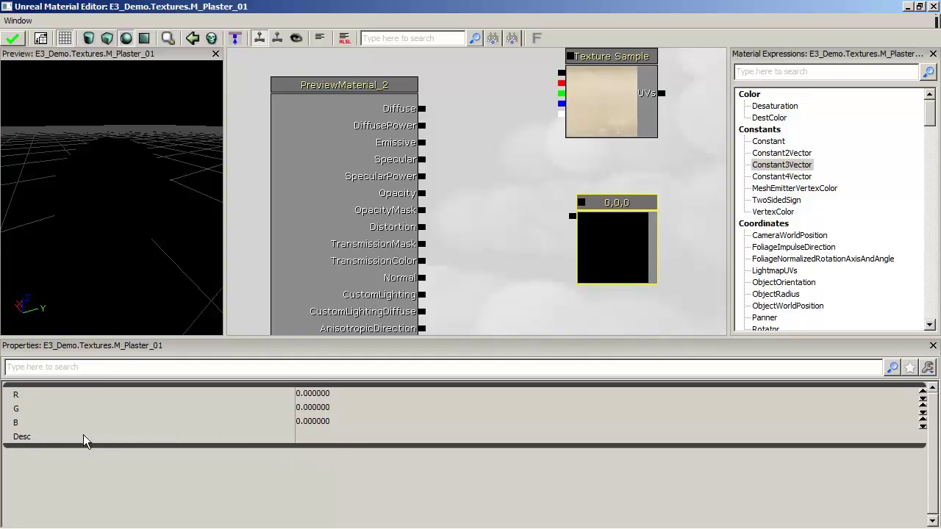
left_click(335, 393)
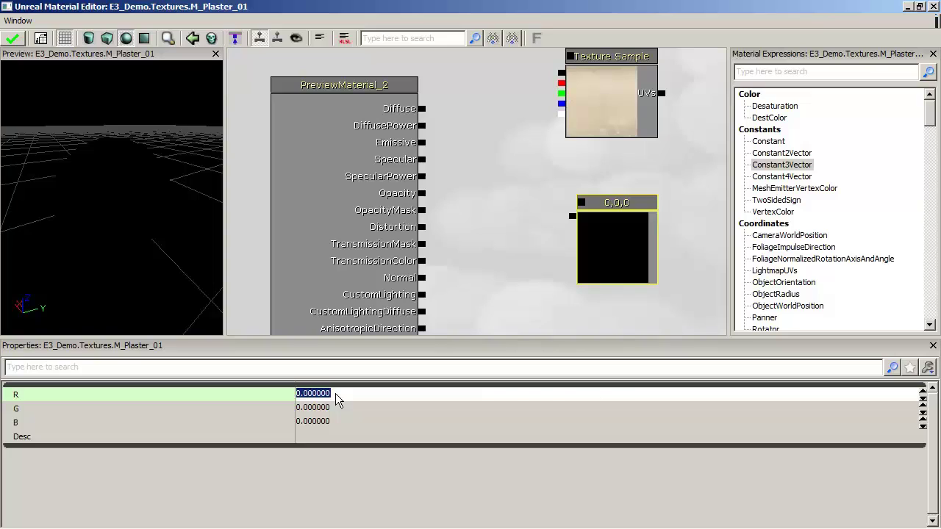
type("1")
key("Return")
left_click(340, 410)
type("0.5")
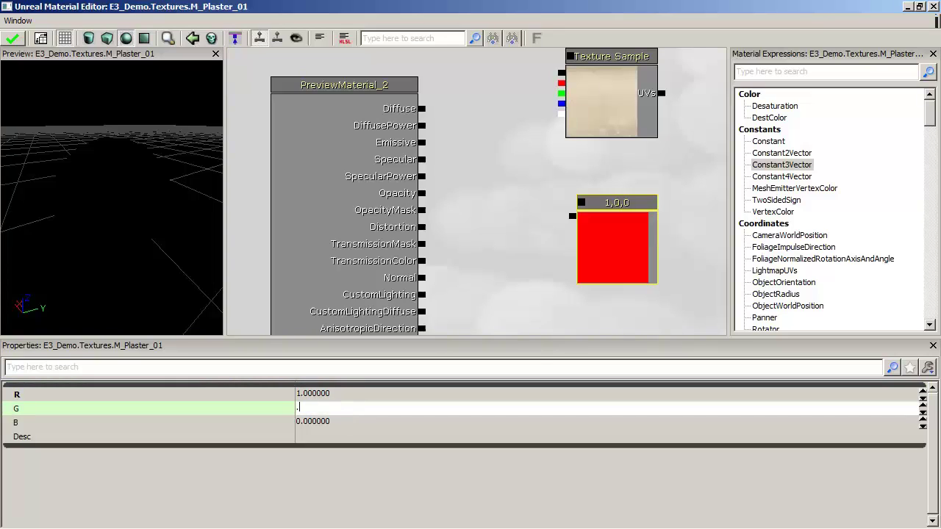
key("Return")
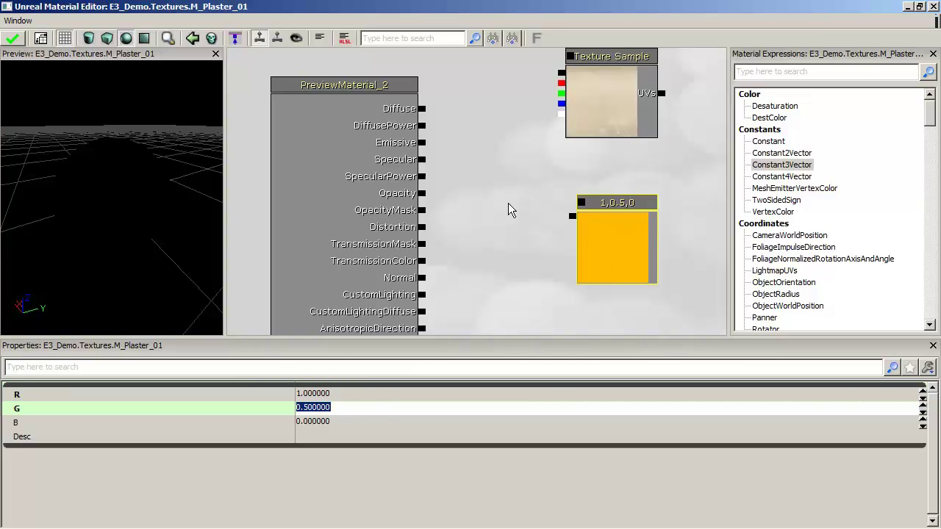
Connect the orange Constant3Vector node to the Diffuse input of the PreviewMaterial_2 node
left_click(315, 106)
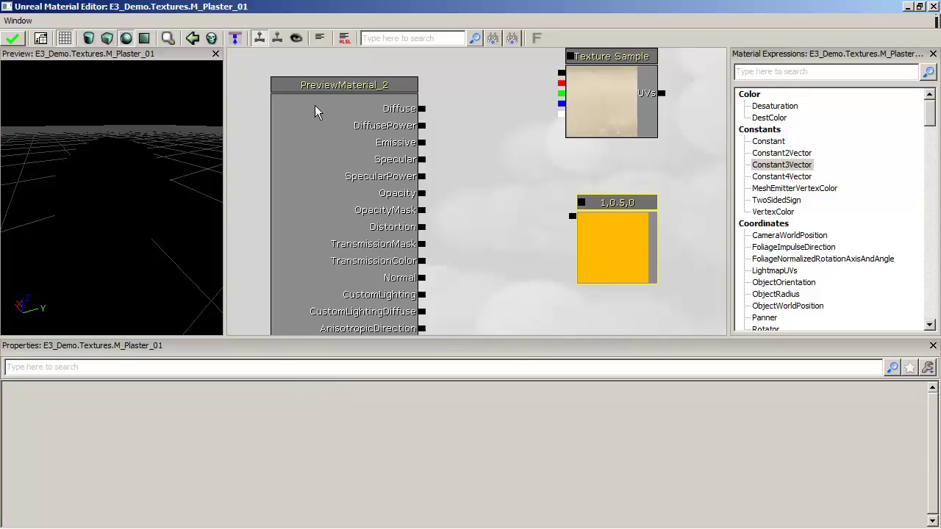
left_click(614, 242)
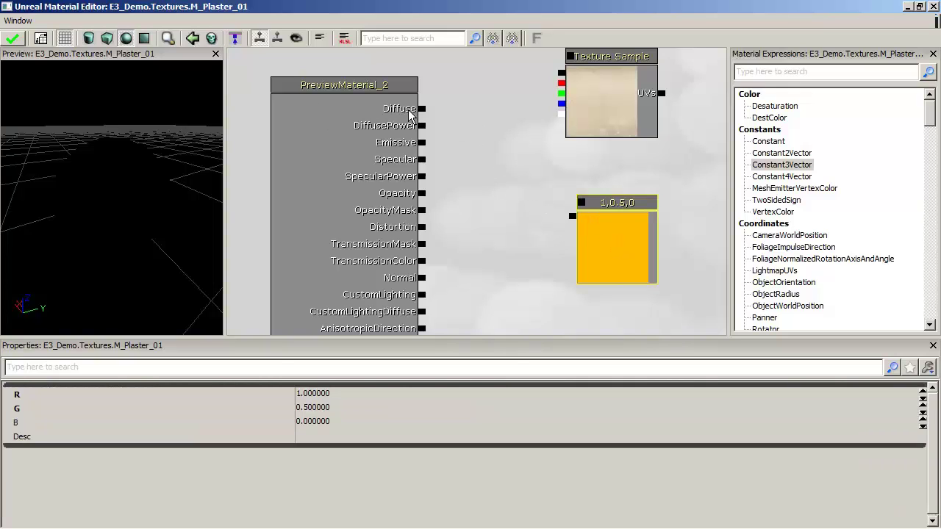
left_click_drag(424, 108, 434, 110)
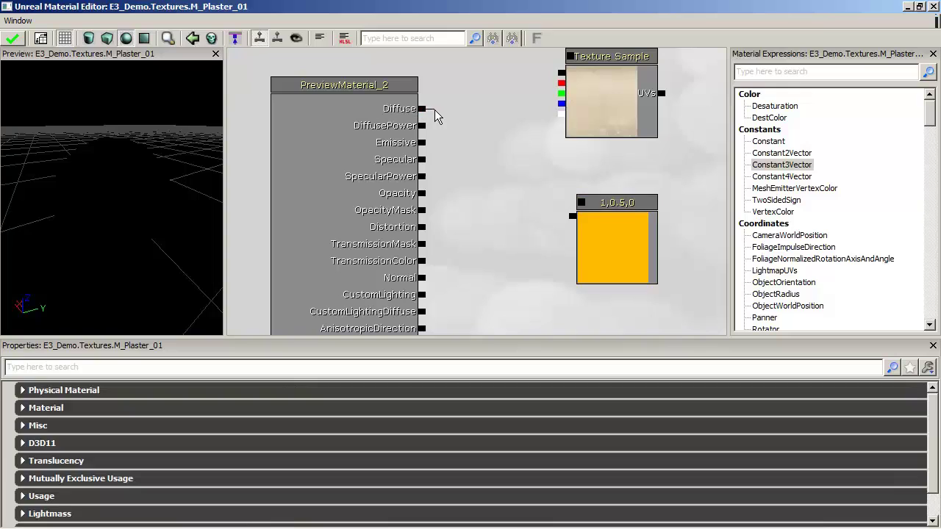
left_click_drag(523, 166, 572, 216)
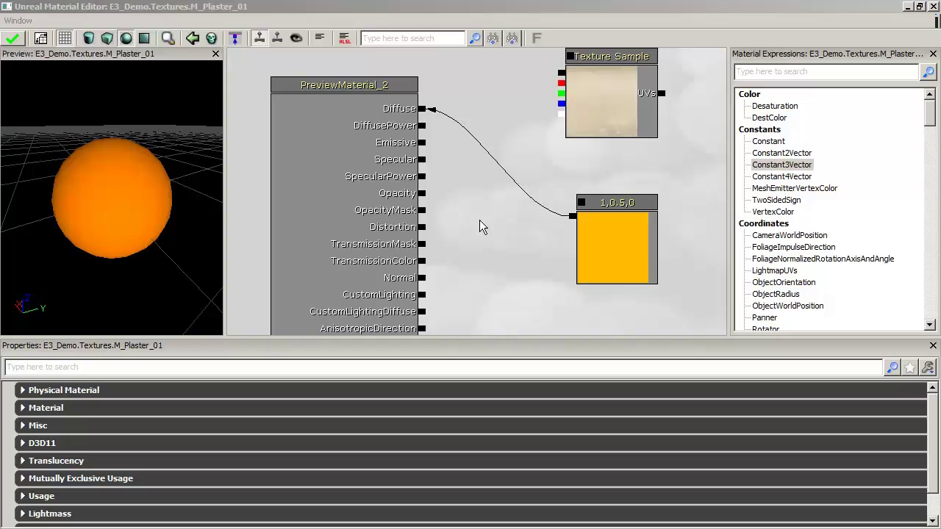
Replace the orange Constant3Vector with a new Constant3Vector created directly from the material's Diffuse input
left_click(624, 246)
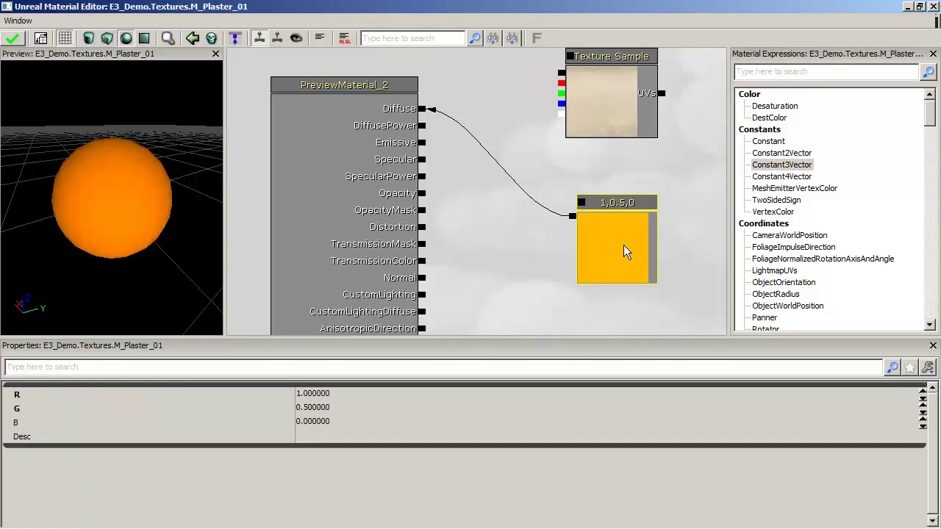
key("Delete")
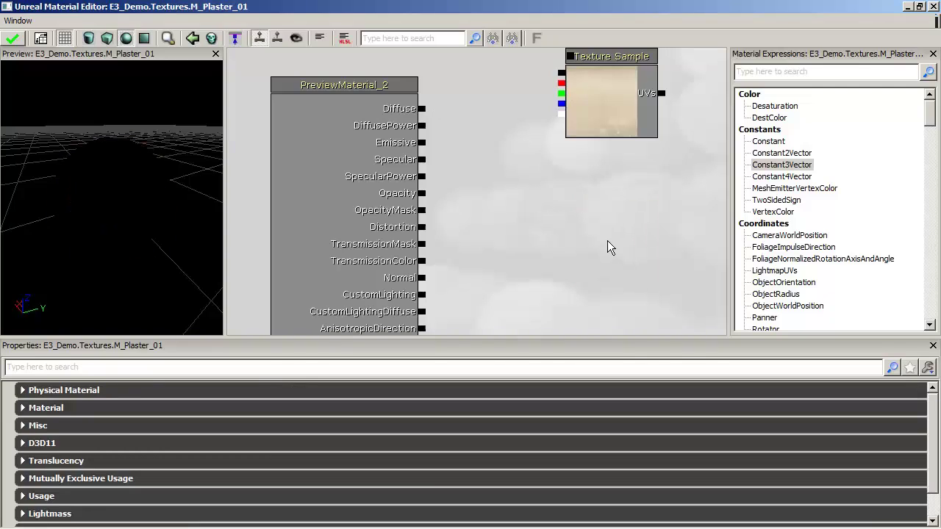
right_click(423, 111)
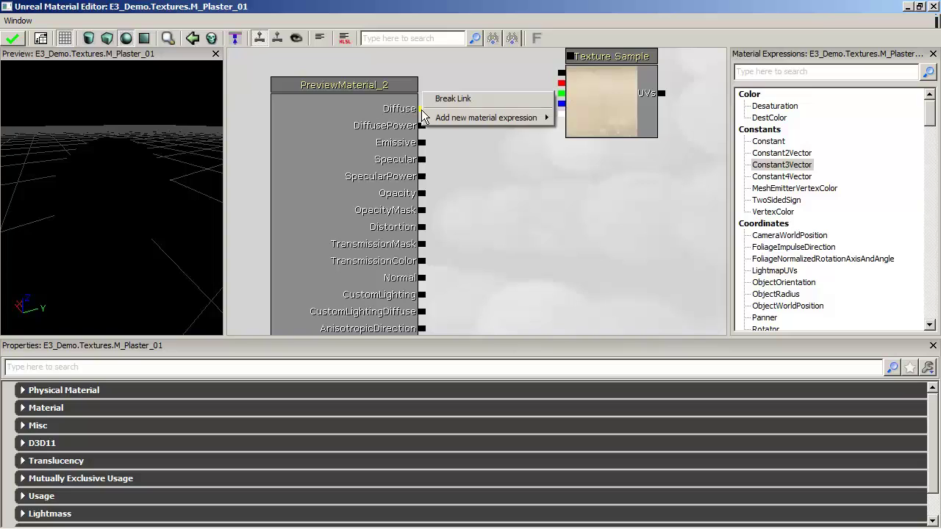
mouse_move(450, 118)
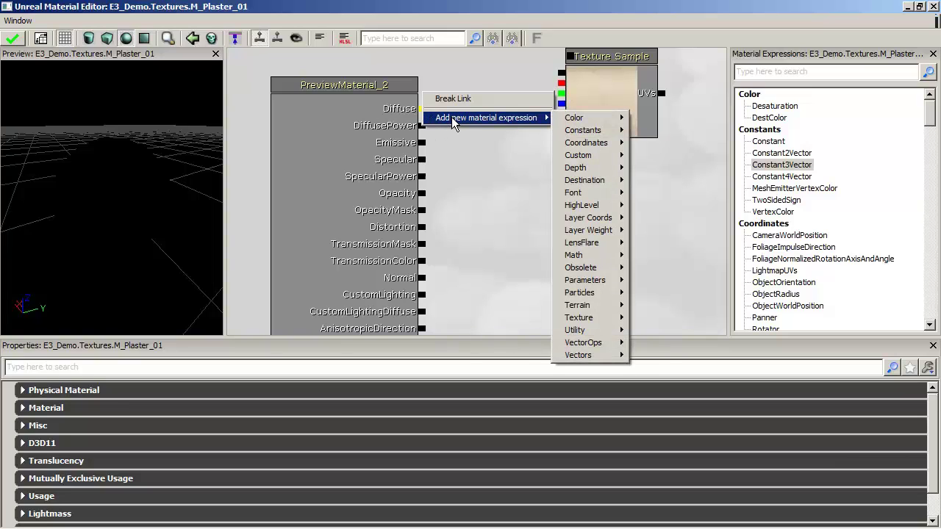
mouse_move(581, 118)
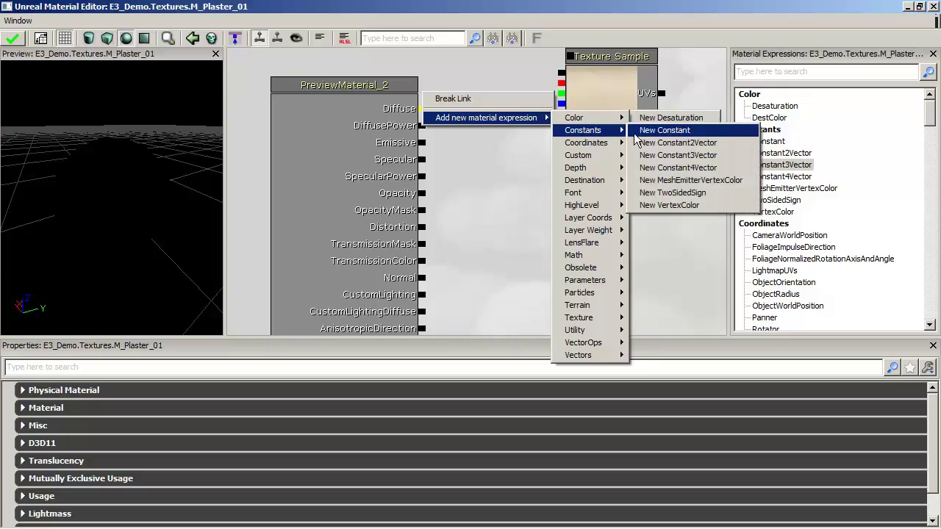
left_click(692, 155)
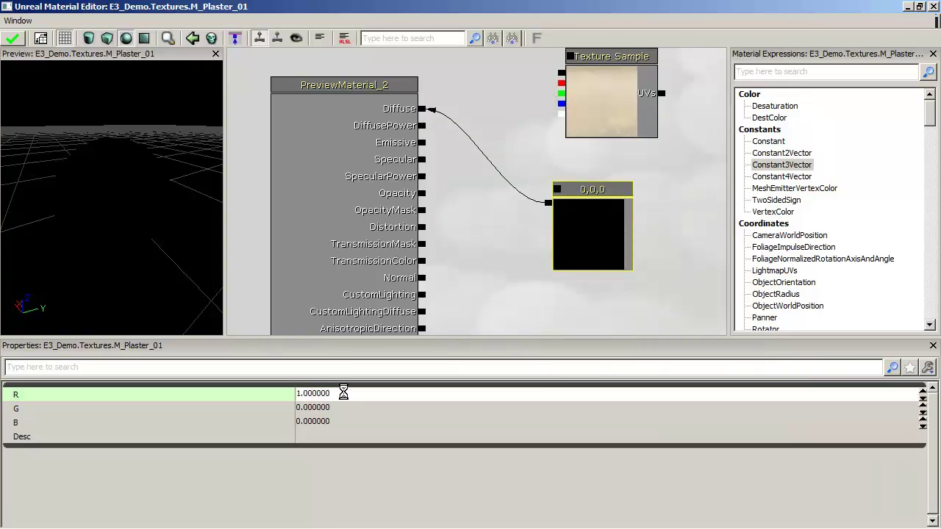
Set the new Constant3Vector's R to 1, G to 0.5 and B to 0.2
key("Return")
key("Tab")
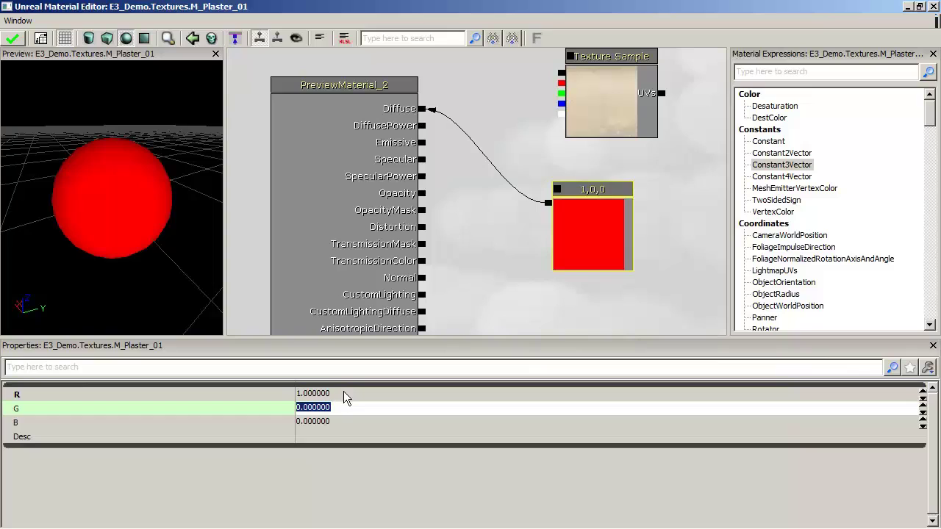
type(".5")
key("Return")
key("Tab")
type(".2")
key("Return")
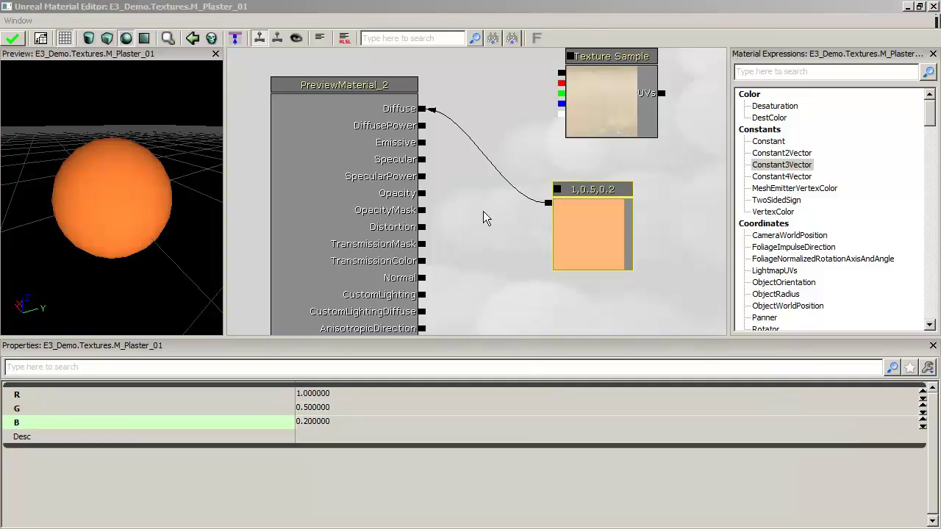
Examine the Blend Mode and Lighting Model options in the base material's Material properties
left_click(324, 170)
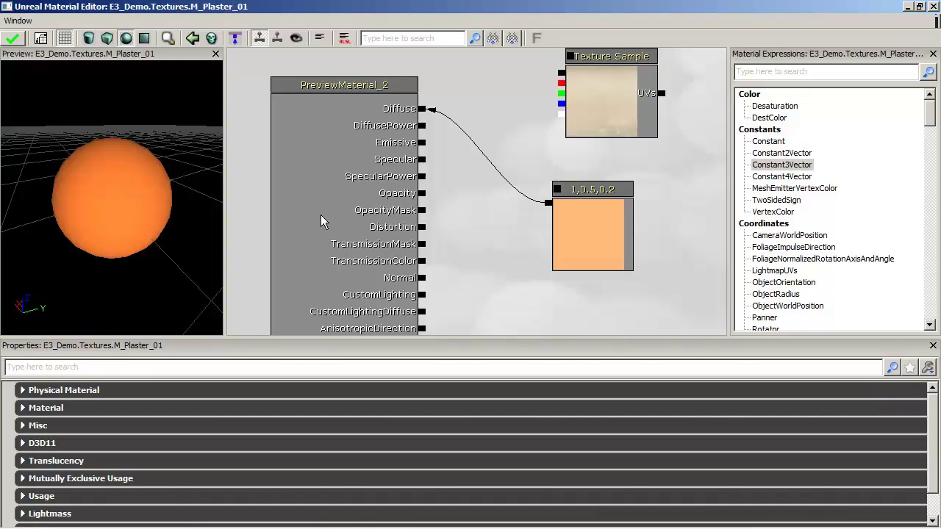
left_click(23, 409)
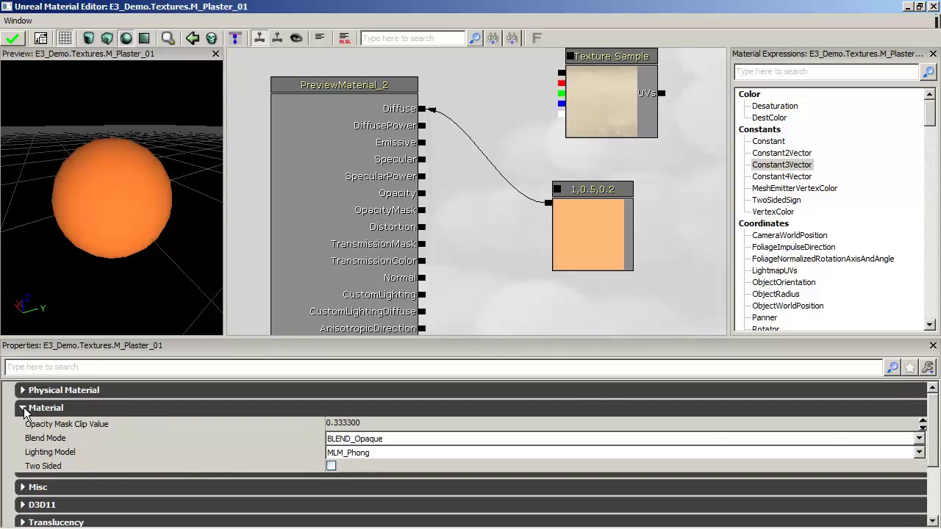
mouse_move(42, 440)
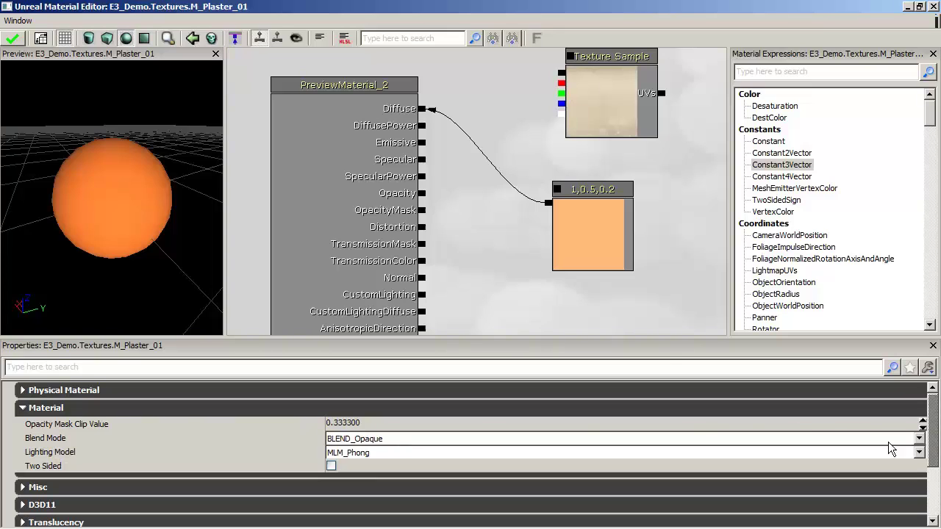
left_click(920, 438)
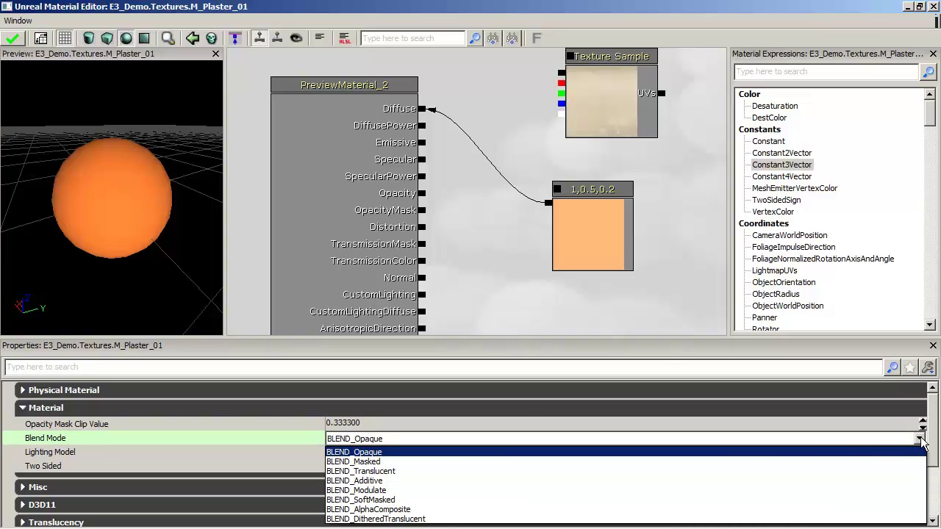
left_click(920, 439)
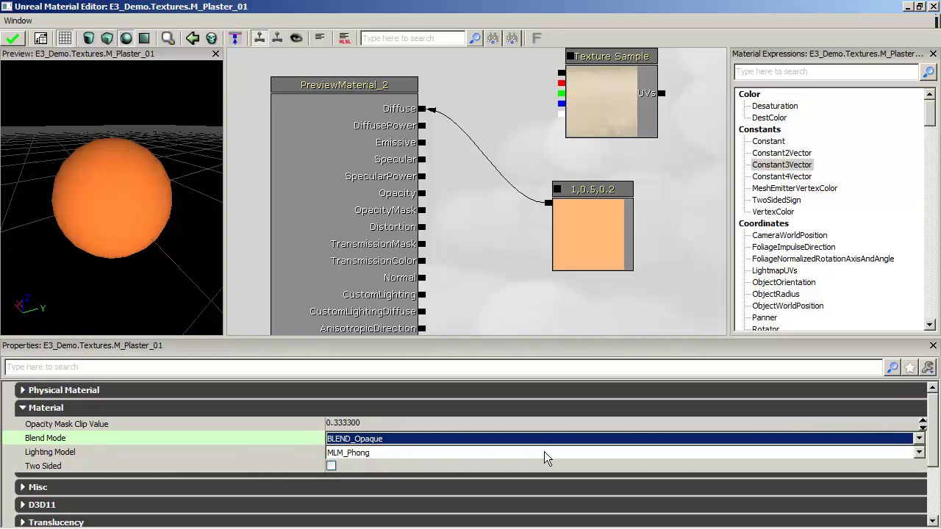
left_click(918, 454)
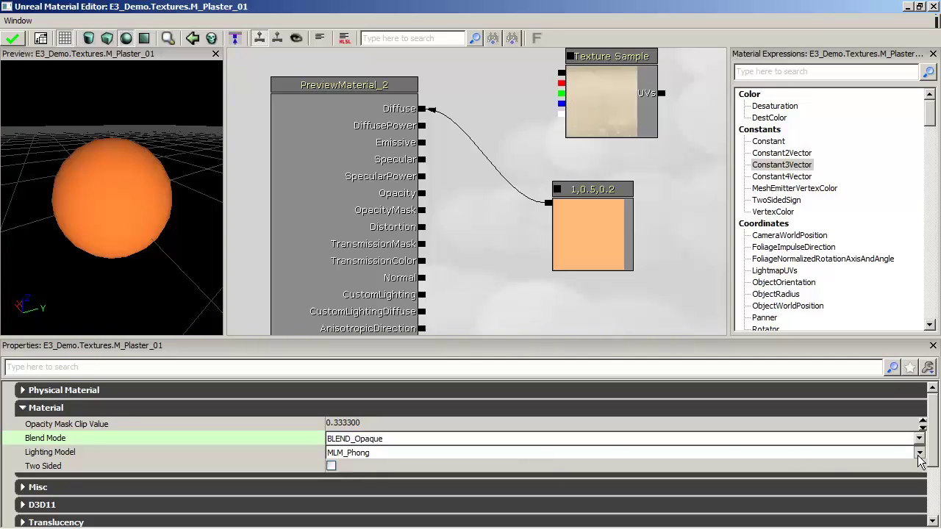
left_click(918, 454)
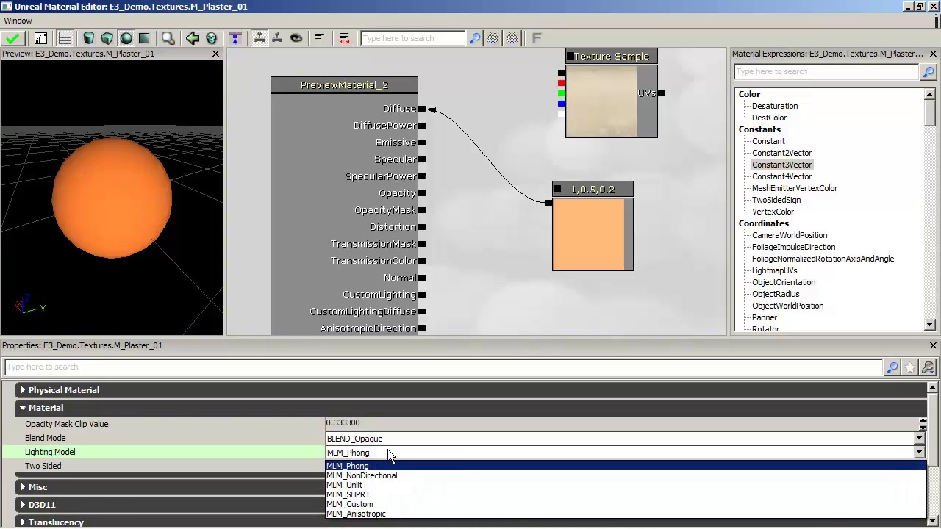
left_click(476, 218)
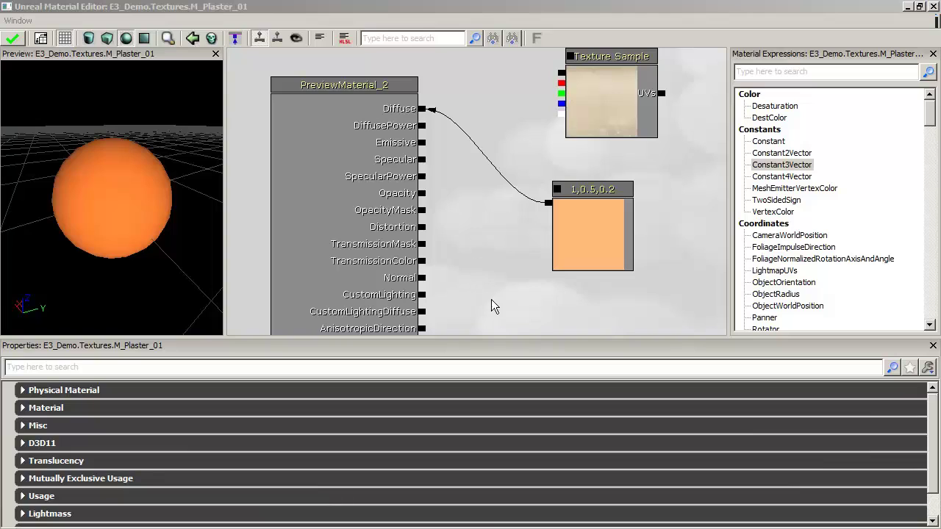
Close the Properties and Material Expressions panes to enlarge the graph area
left_click(933, 345)
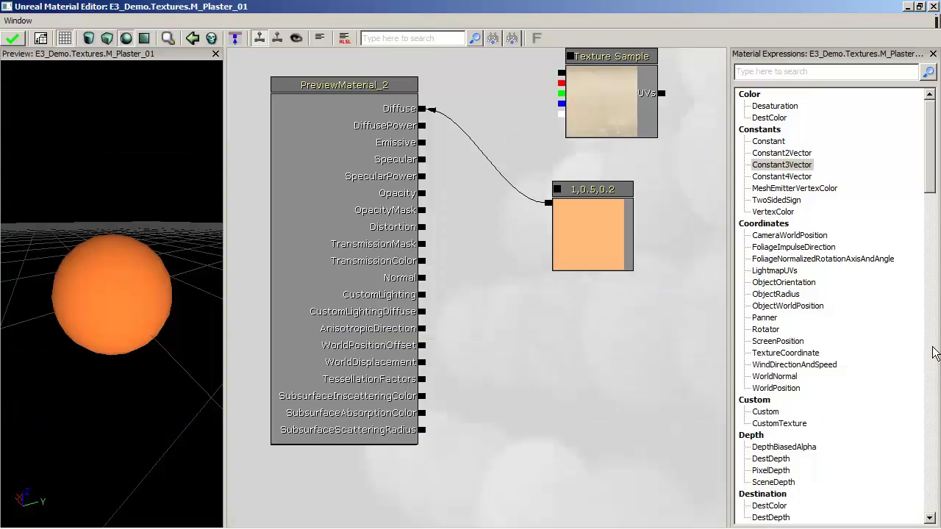
left_click(933, 54)
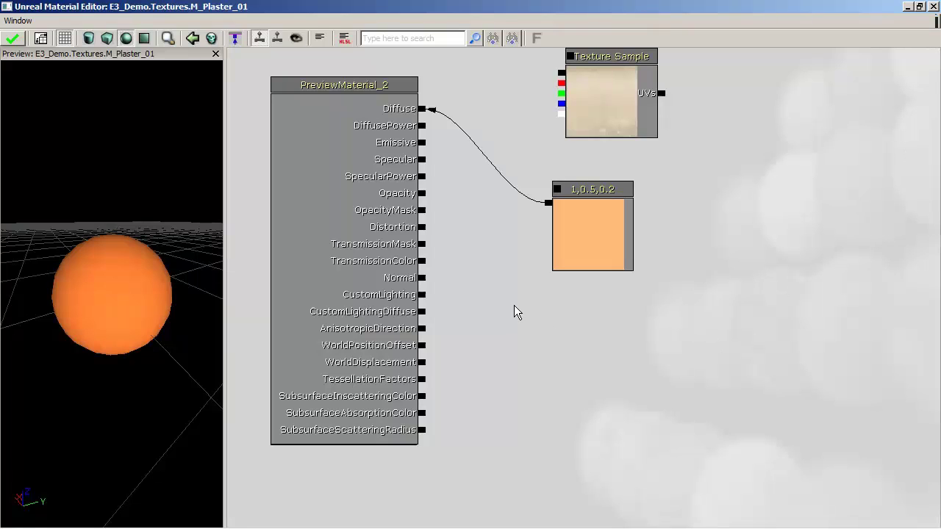
left_click_drag(514, 308, 515, 328)
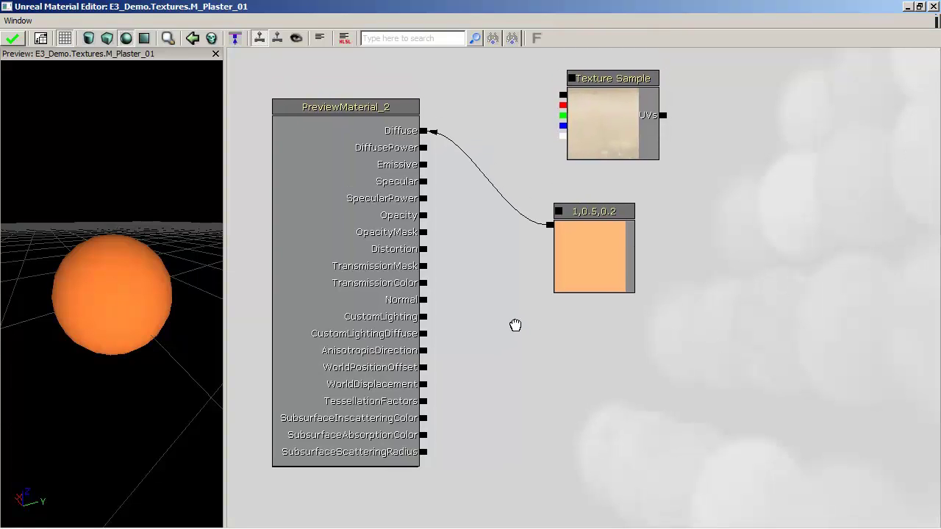
Bring back the Properties pane and close it again
left_click(18, 21)
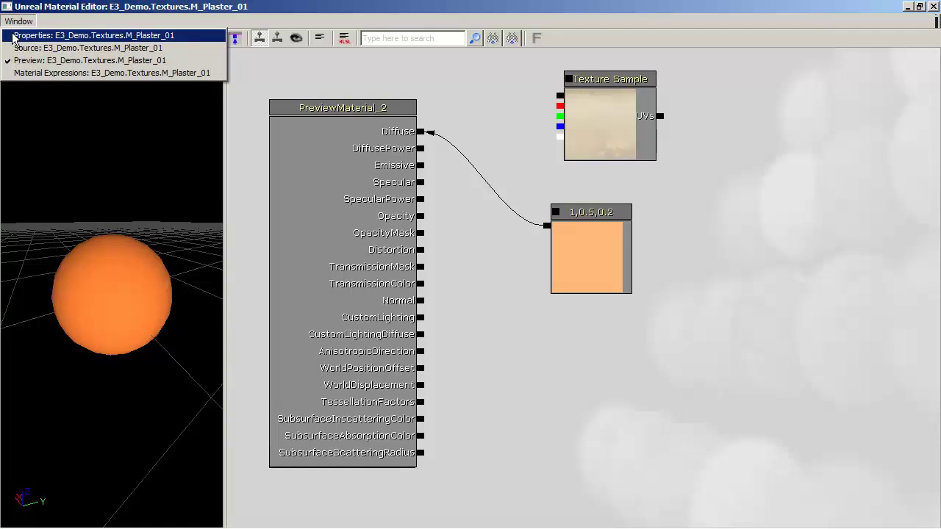
left_click(9, 36)
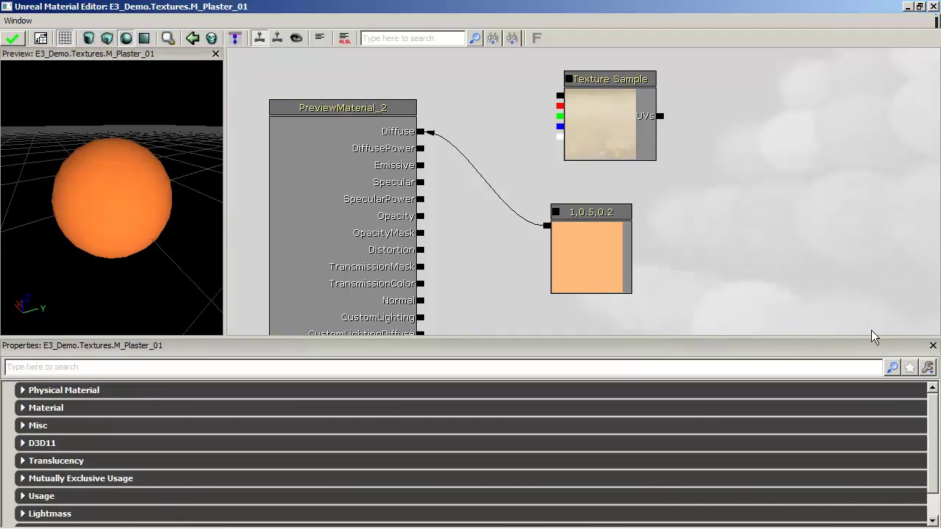
left_click(932, 346)
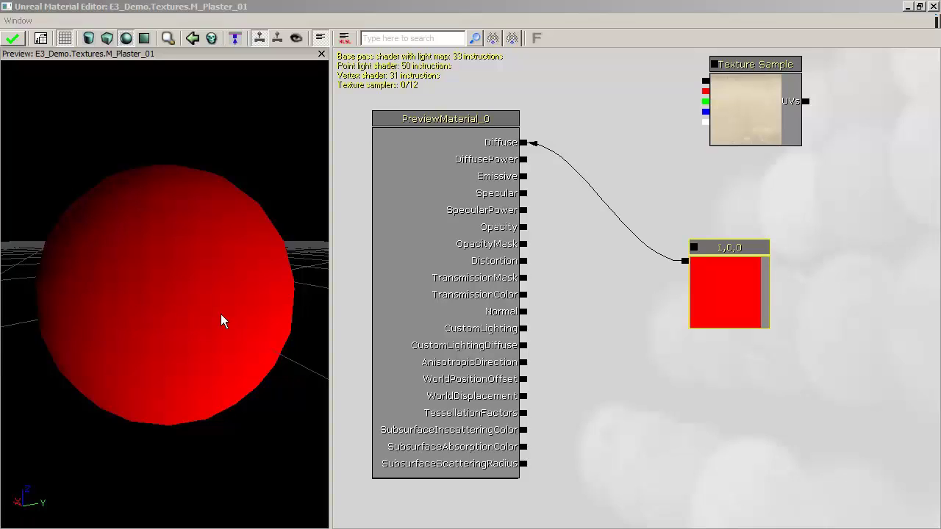
Add a Constant node linked to the material's Specular input and place it below the red Constant3Vector
key("ctrl+z")
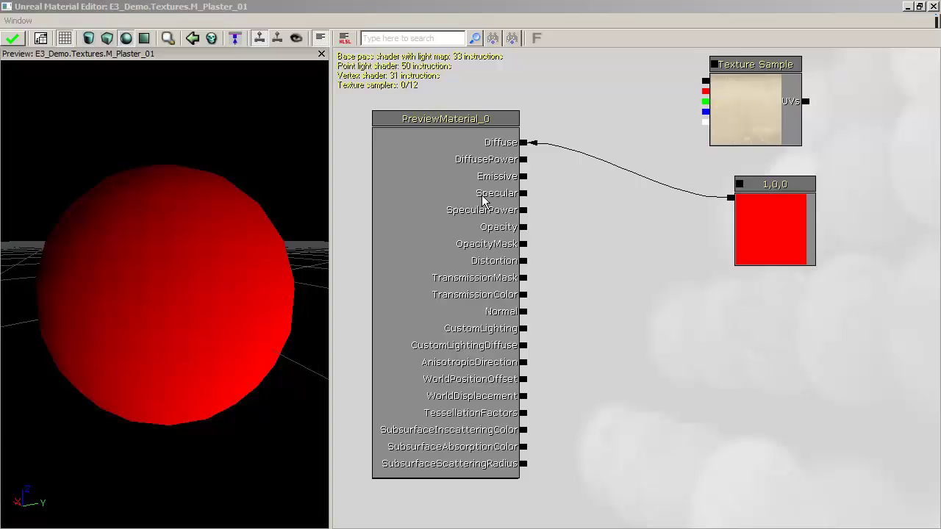
right_click(525, 195)
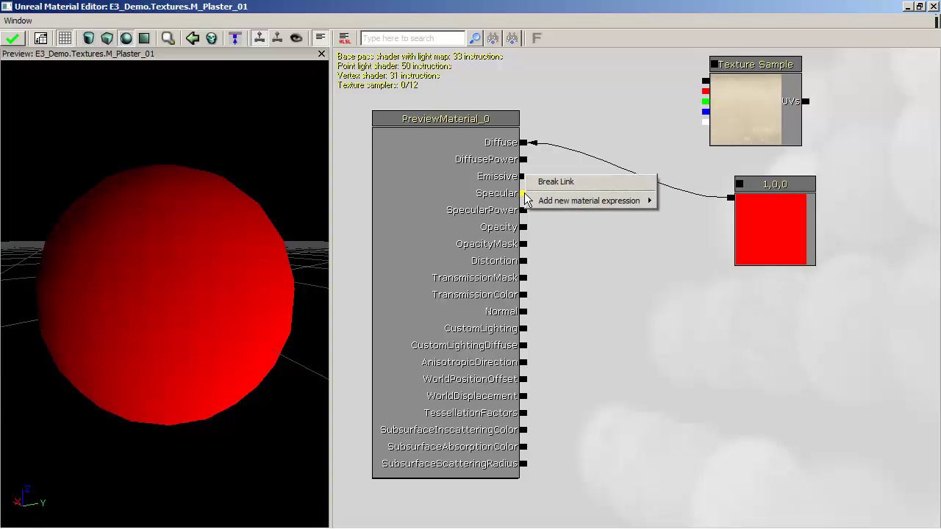
mouse_move(566, 204)
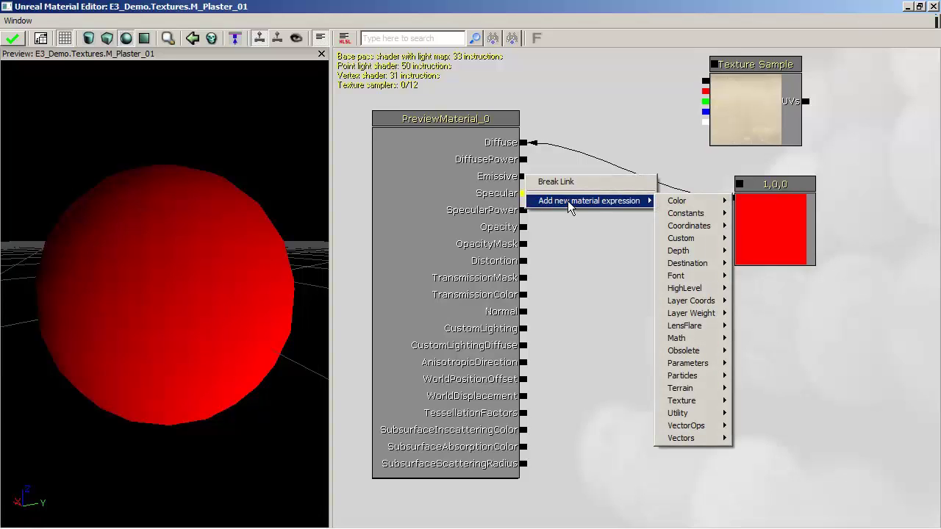
mouse_move(688, 215)
left_click(768, 213)
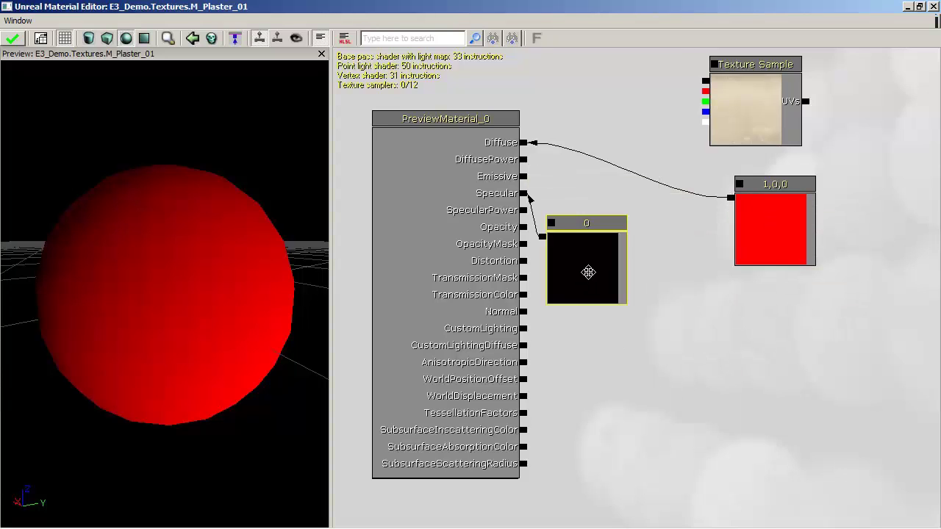
left_click_drag(589, 274, 710, 343)
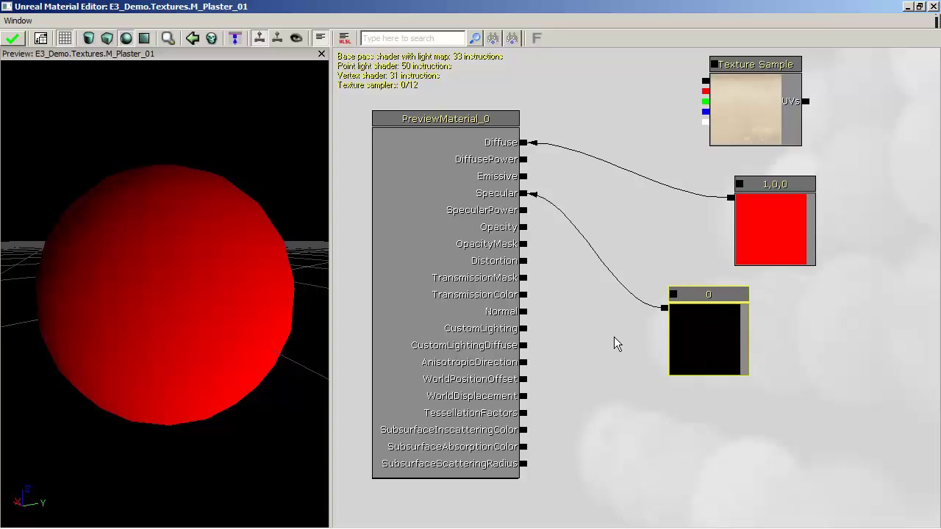
Show the Properties pane again and set the specular Constant's R value to 1
left_click(17, 22)
left_click(17, 35)
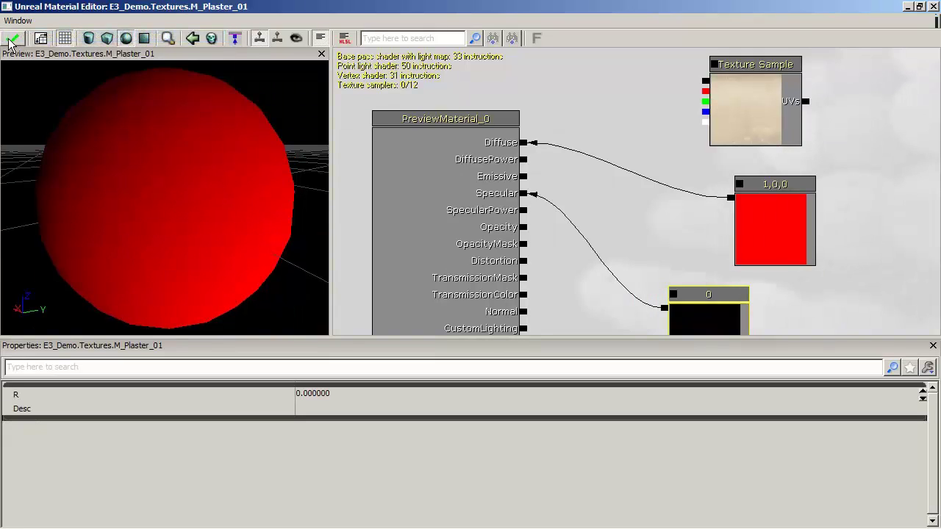
left_click(356, 394)
type("1")
key("Return")
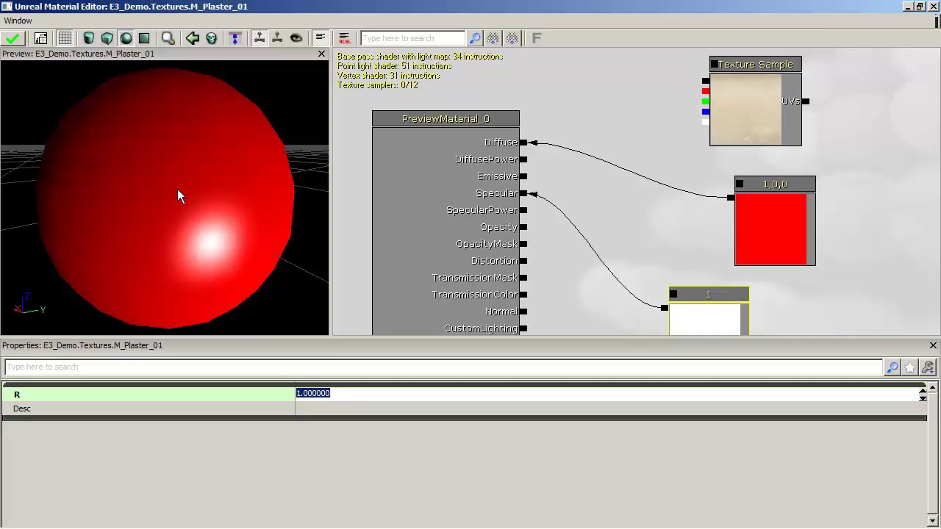
Set the specular Constant's R value to 0.5
left_click(338, 397)
key("BackSpace")
type("0.5")
key("Return")
left_click(288, 399)
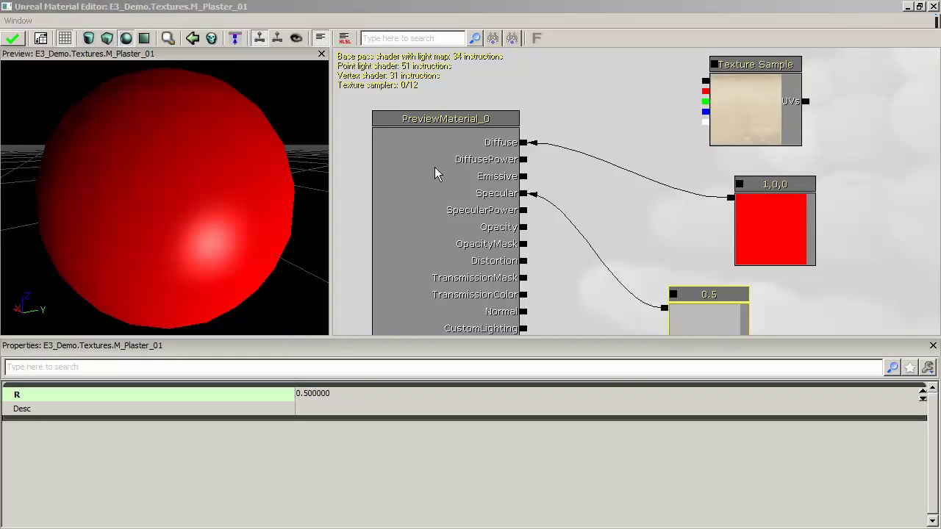
Set the specular Constant's R value to 2
left_click(340, 394)
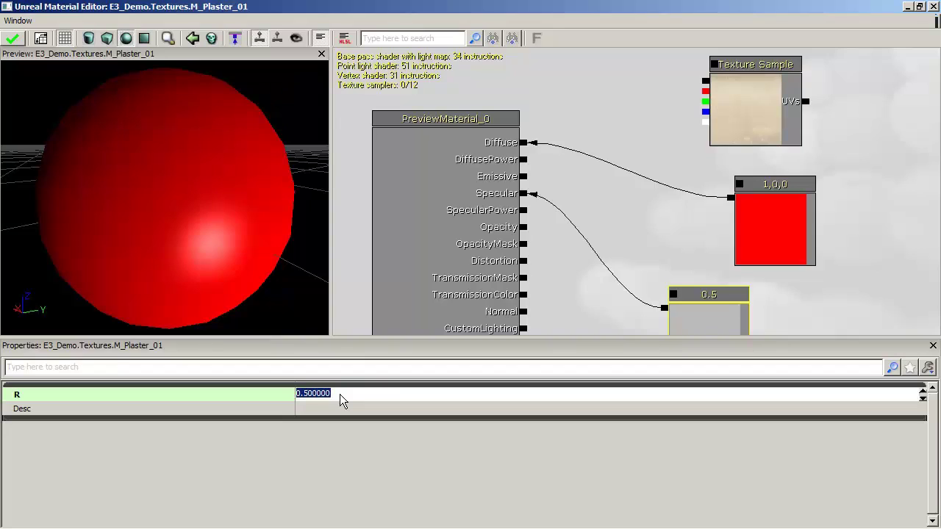
type("2")
key("Return")
left_click(339, 395)
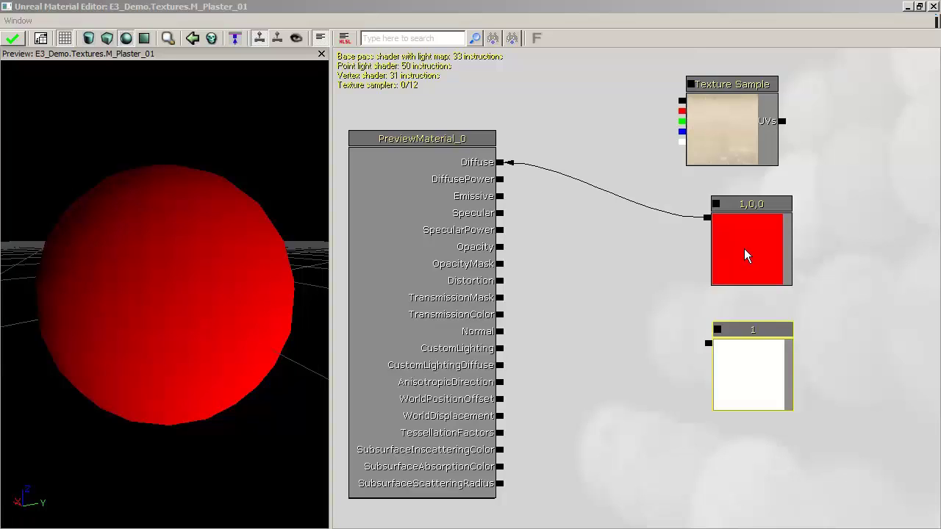
Add a Multiply math node and place it between the material node and the two constant nodes
right_click(526, 110)
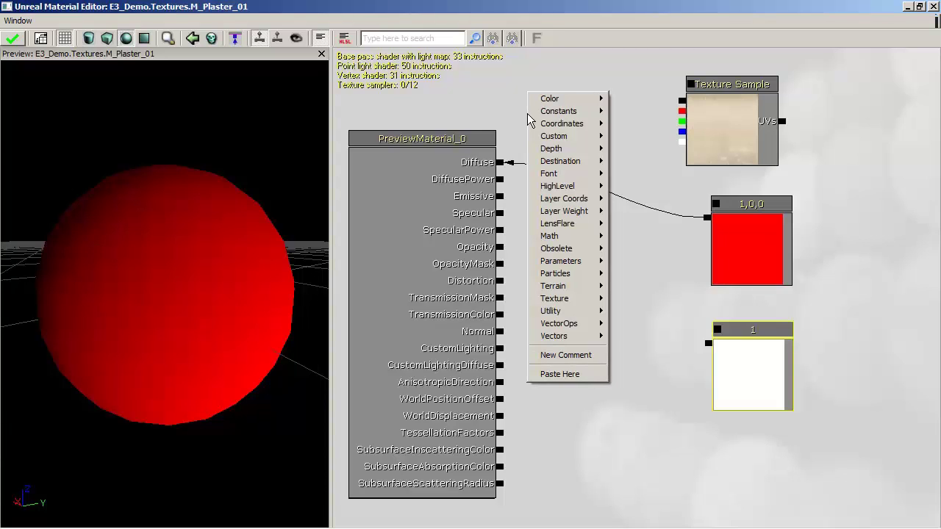
mouse_move(556, 238)
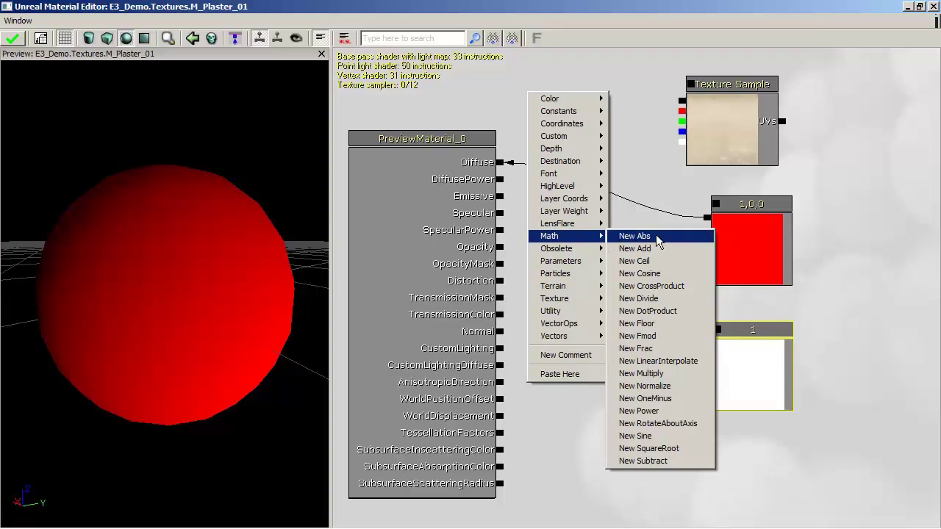
left_click(664, 376)
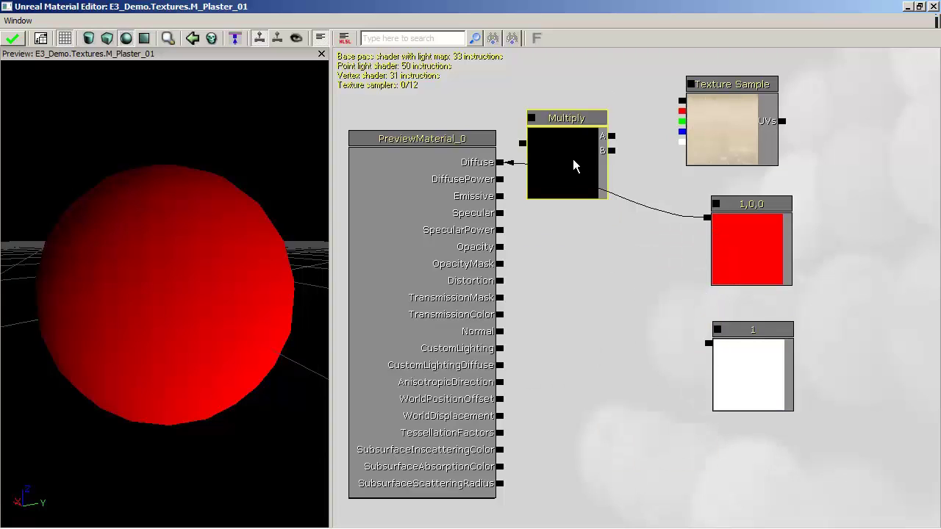
left_click_drag(572, 165, 619, 295)
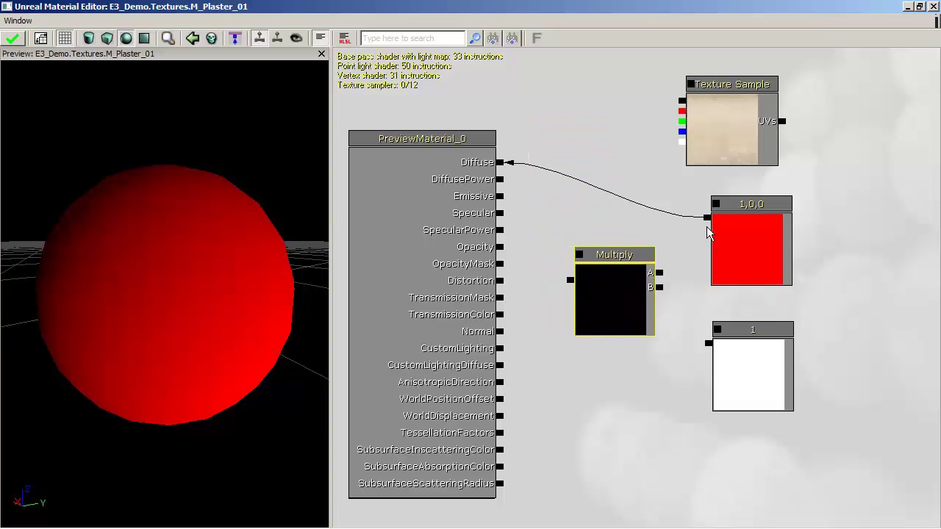
Link the red Constant3Vector to Multiply's A input, the Constant of 1 to B, and the Multiply output to Specular
left_click_drag(706, 221, 659, 275)
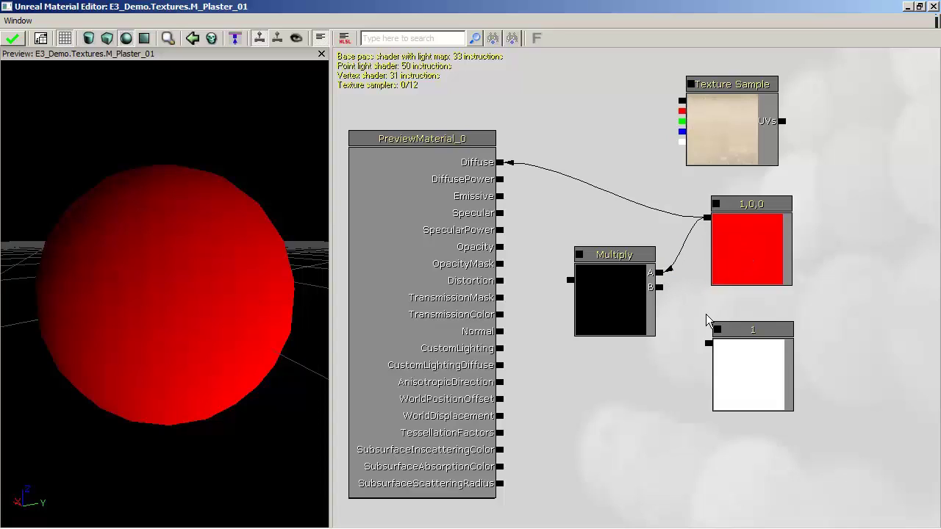
left_click_drag(706, 343, 660, 289)
left_click_drag(571, 280, 504, 218)
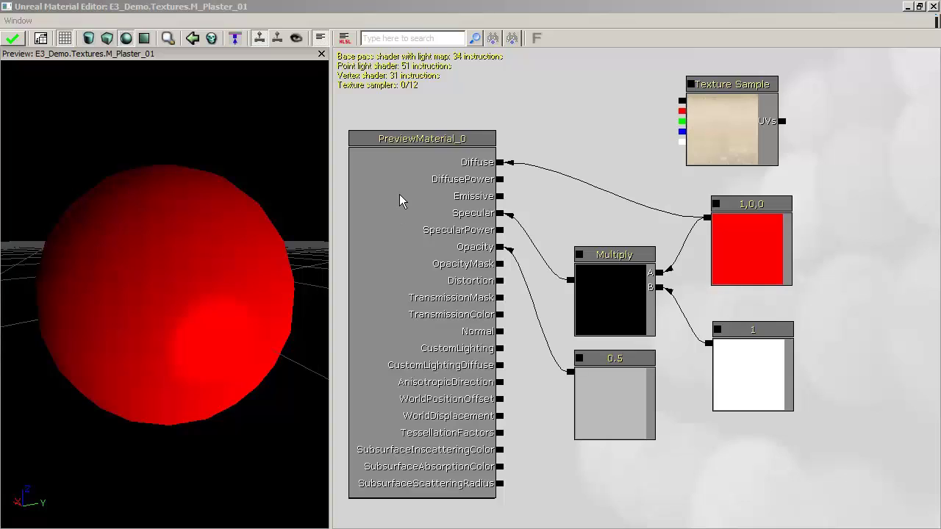
Show the Properties pane and set the material's Blend Mode to BLEND_Translucent
left_click(10, 22)
left_click(15, 34)
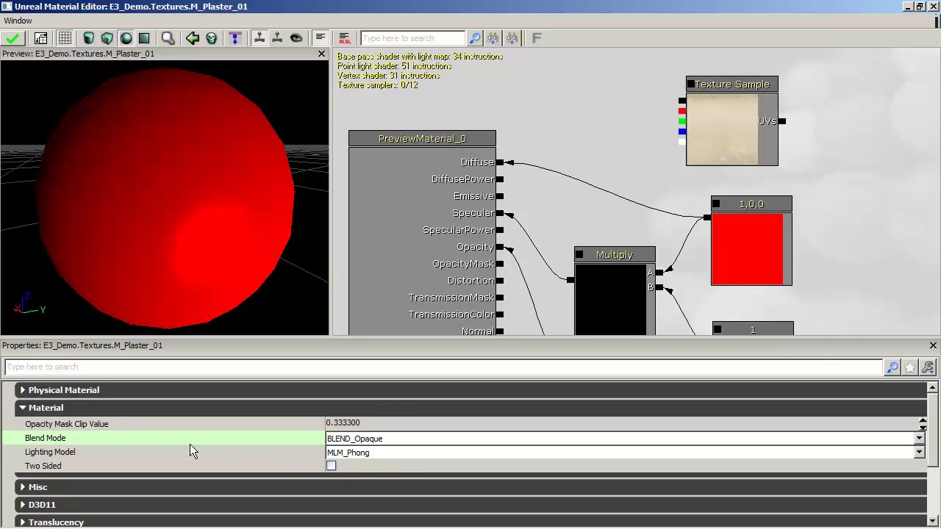
left_click(849, 437)
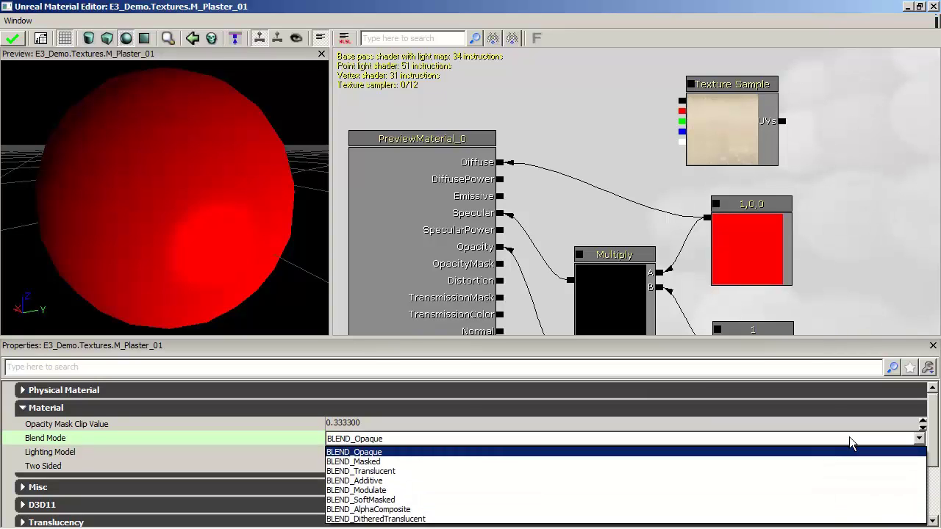
left_click(372, 472)
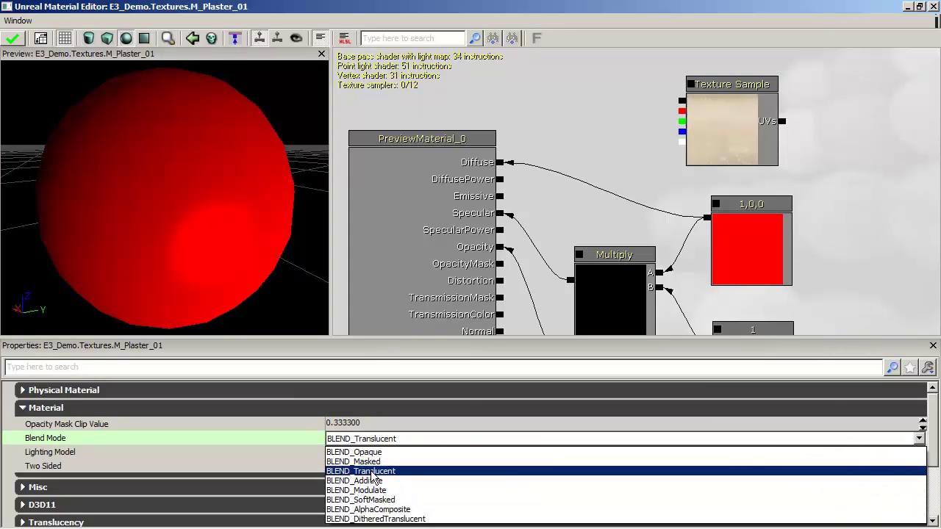
left_click(373, 471)
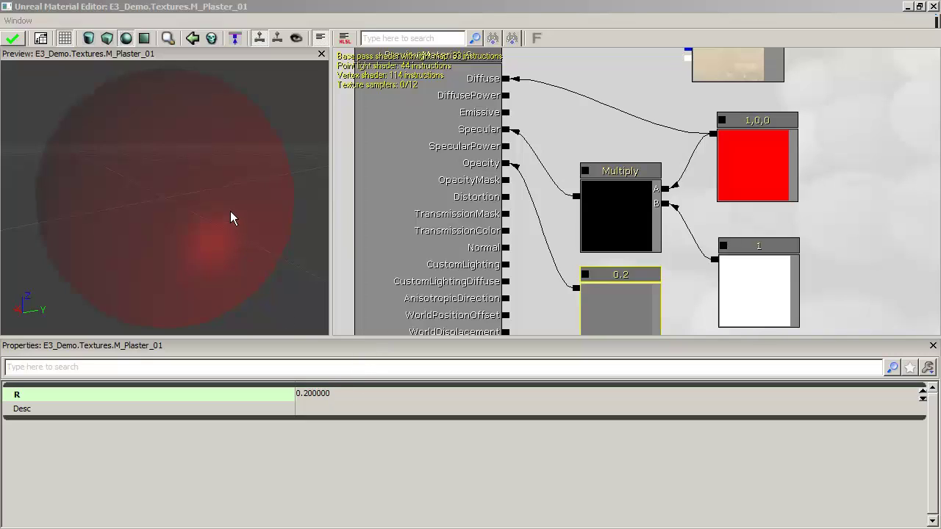
Set the R value of the Constant linked to Opacity to 0.8
left_click(338, 390)
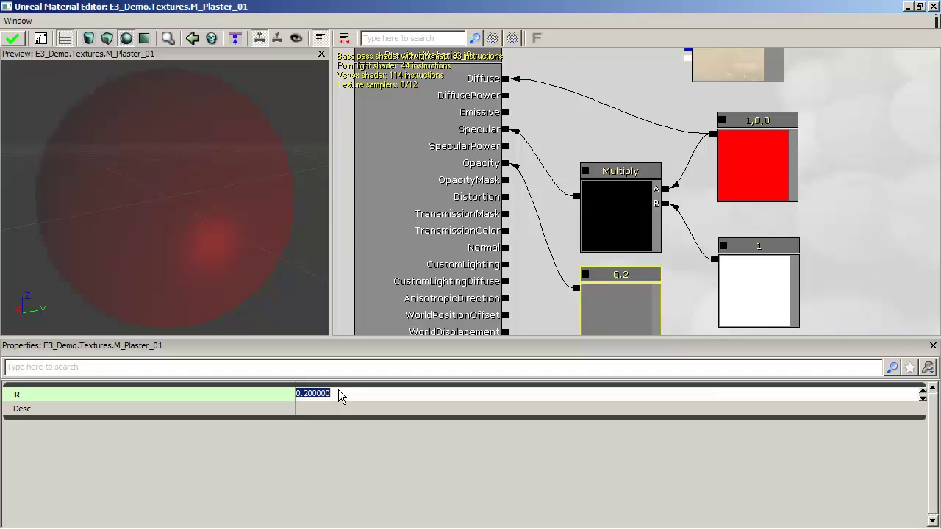
type(".8")
key("Return")
left_click(339, 391)
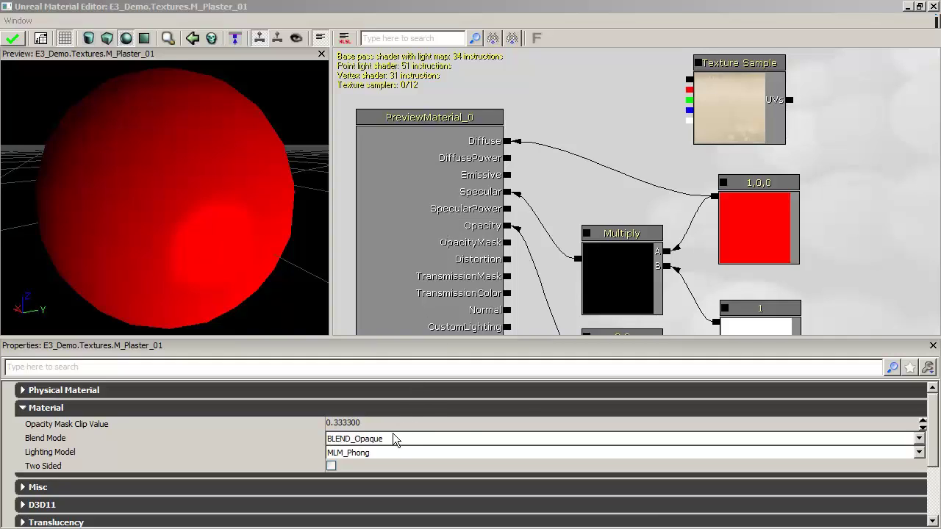
Close the Properties pane, then duplicate the opacity Constant beside the Texture Sample and link the copy to the material's Emissive input
left_click(933, 347)
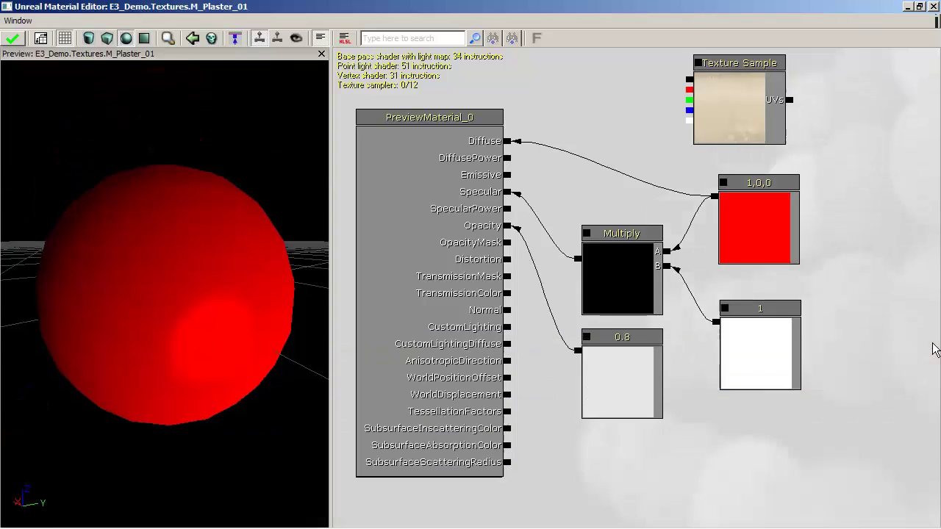
left_click(624, 377)
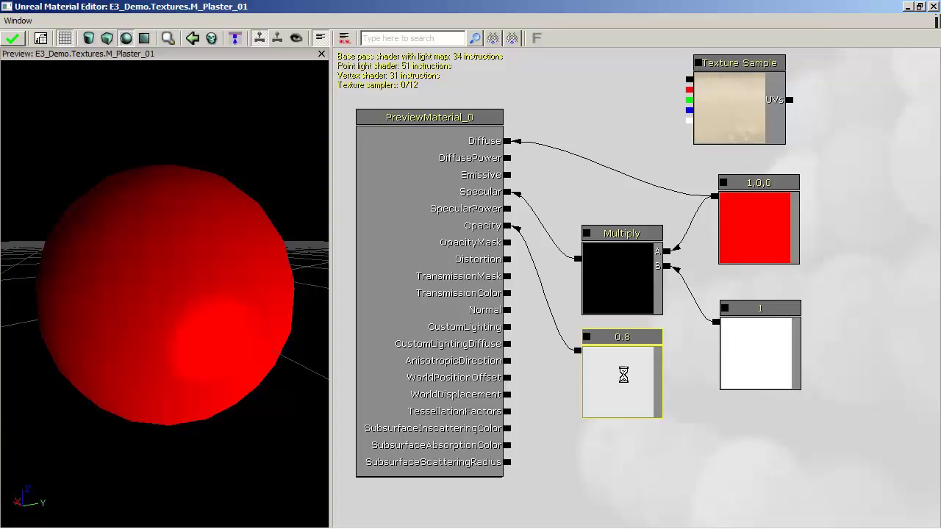
key("ctrl+w")
left_click_drag(642, 410, 626, 118)
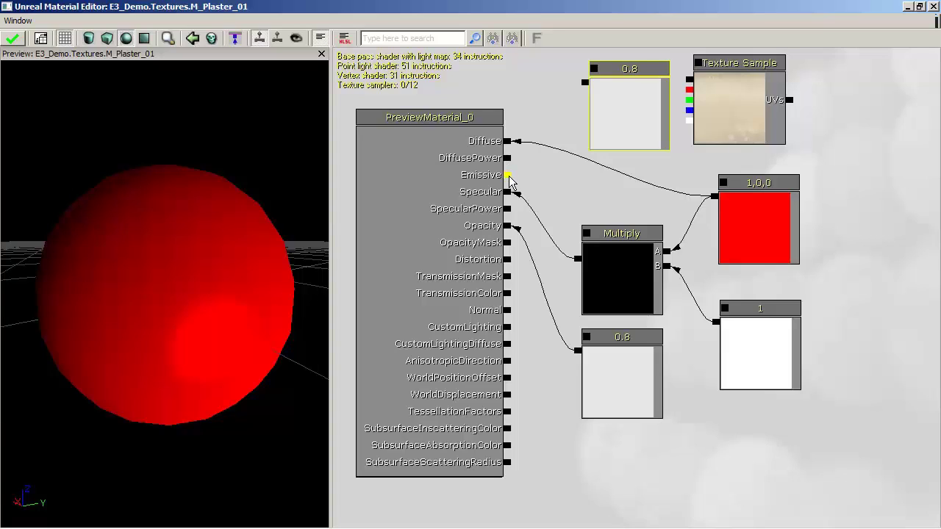
left_click_drag(509, 177, 584, 81)
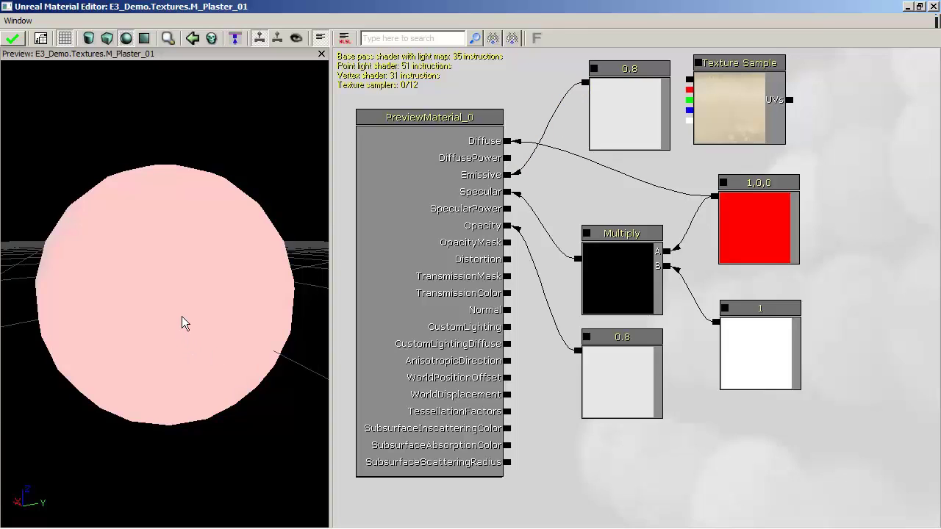
Break the link on the material's Opacity input and delete the Constant linked to Emissive
right_click(506, 227)
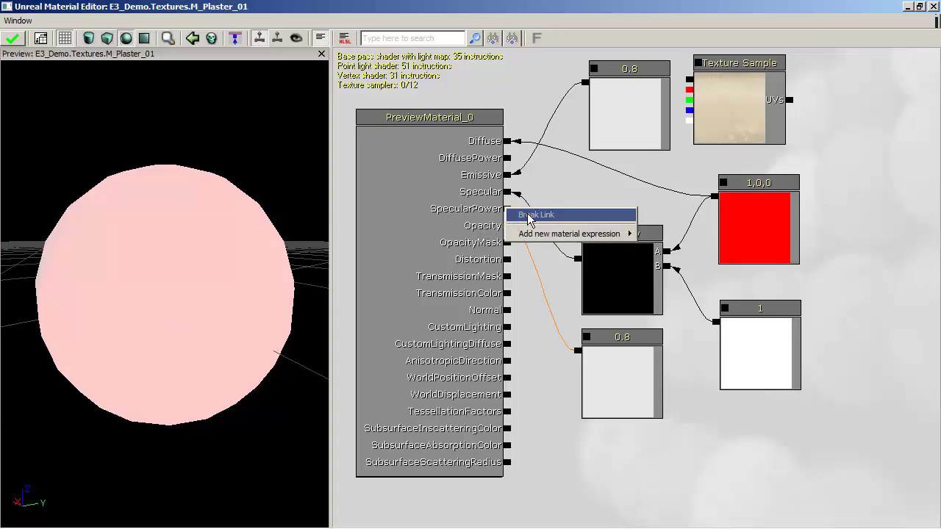
left_click(524, 216)
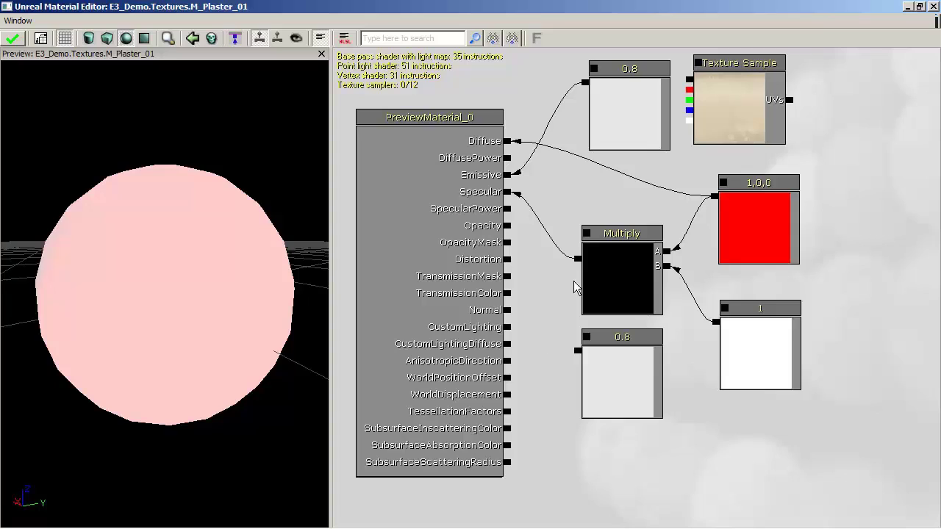
left_click(626, 122)
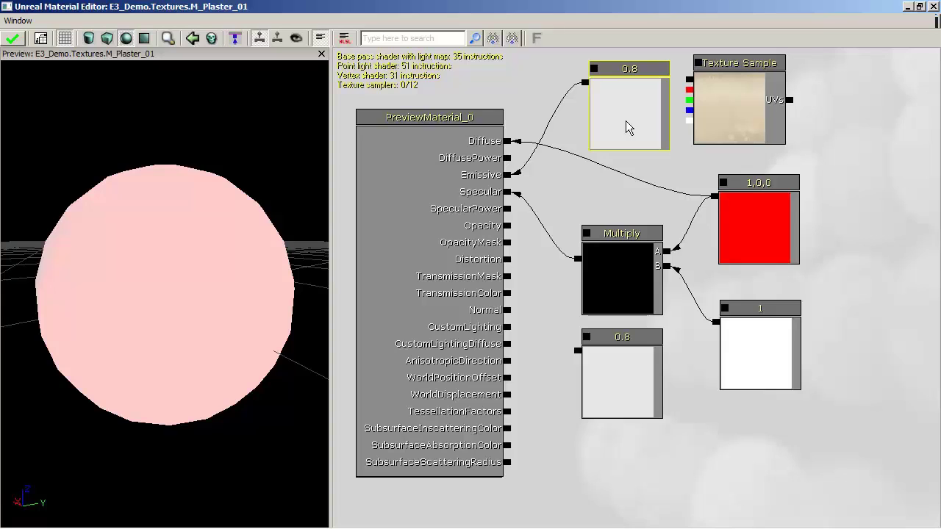
key("Delete")
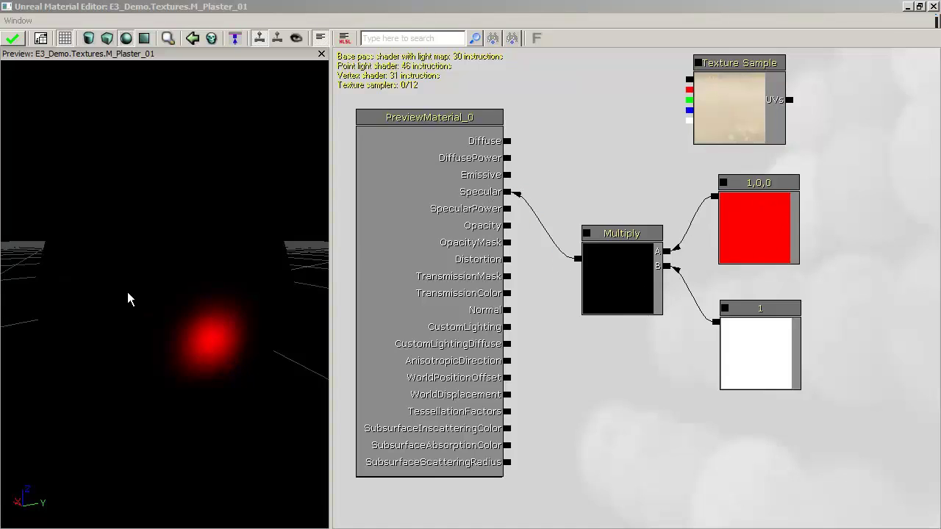
Link the Texture Sample's black colour output to the material's Diffuse input
mouse_move(204, 319)
left_mouse_down()
mouse_move(206, 302)
mouse_move(208, 334)
mouse_move(208, 318)
left_mouse_up()
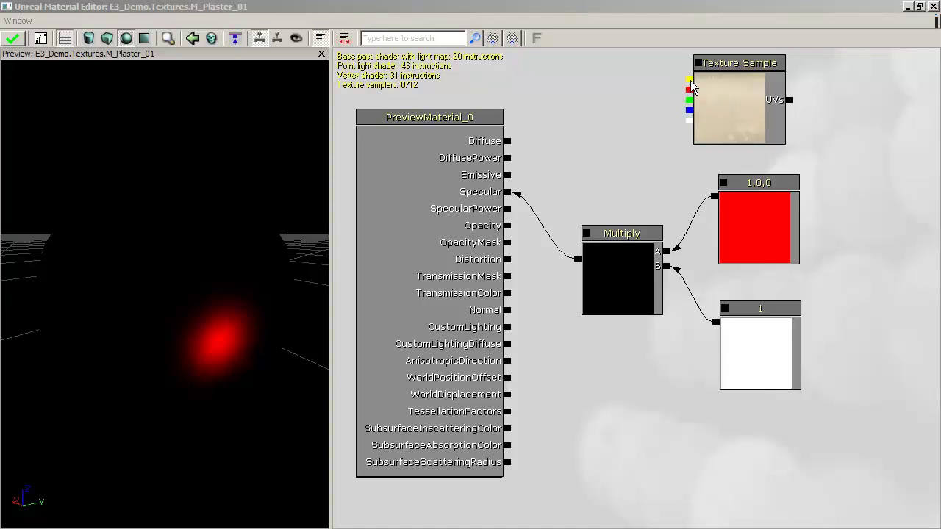
left_click_drag(691, 80, 508, 142)
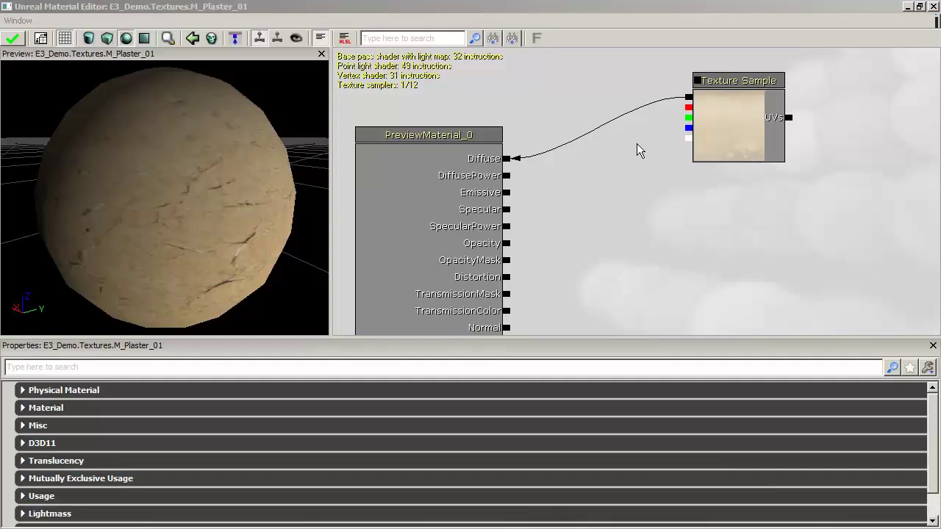
Add a second, empty Texture Sample node and place it directly below the plaster Texture Sample
left_click(734, 117)
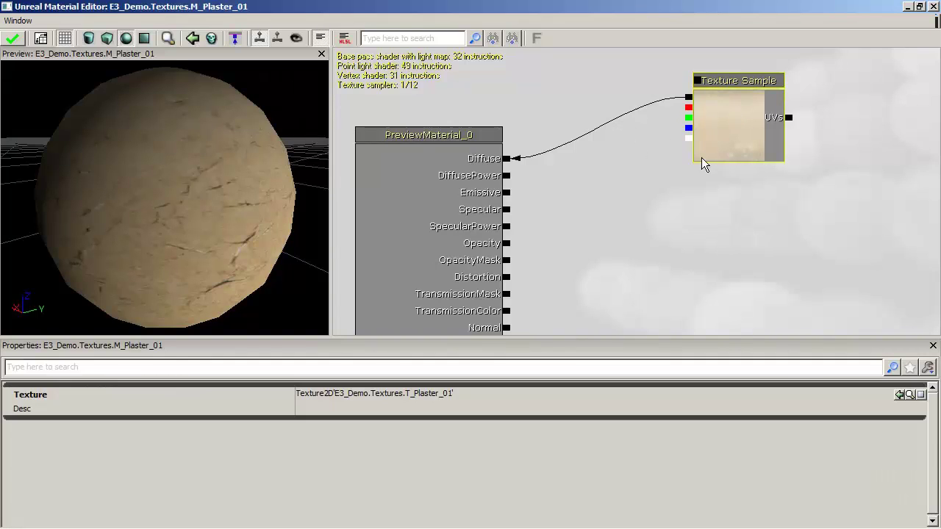
left_click(592, 163)
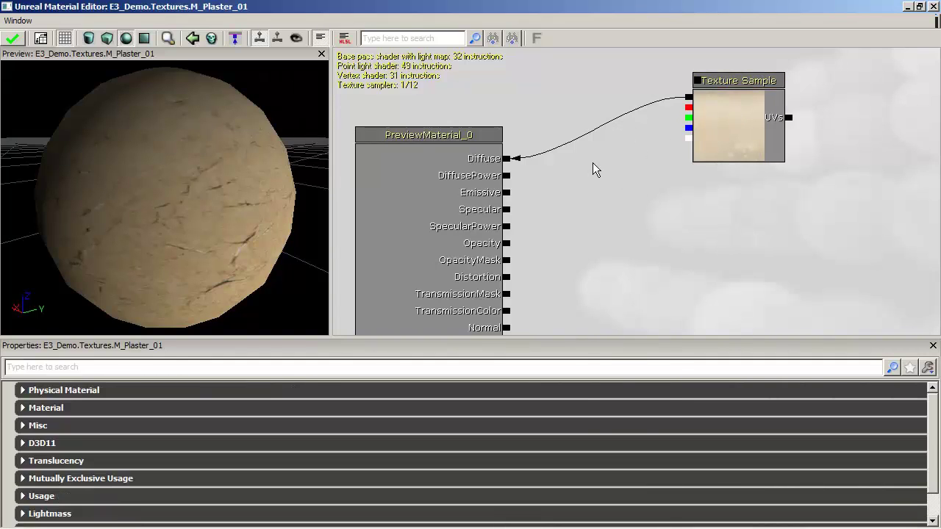
right_click(593, 162)
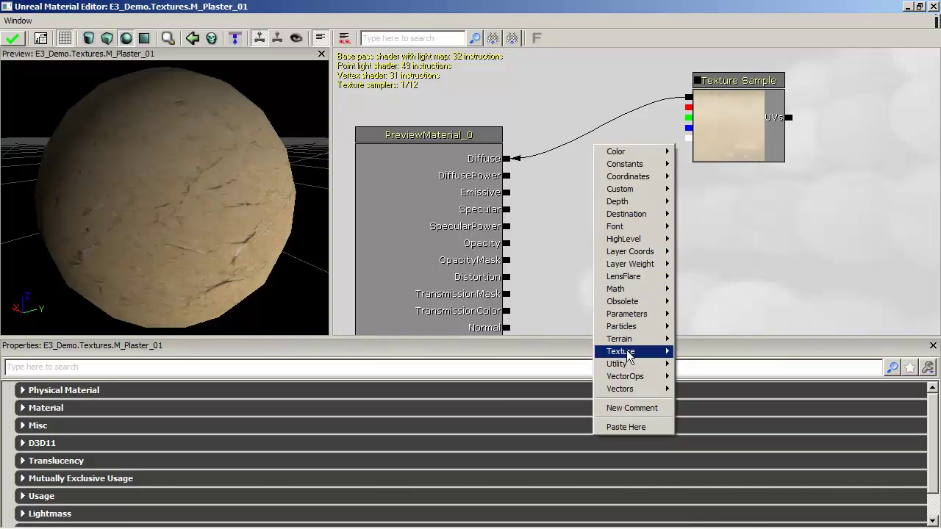
mouse_move(629, 356)
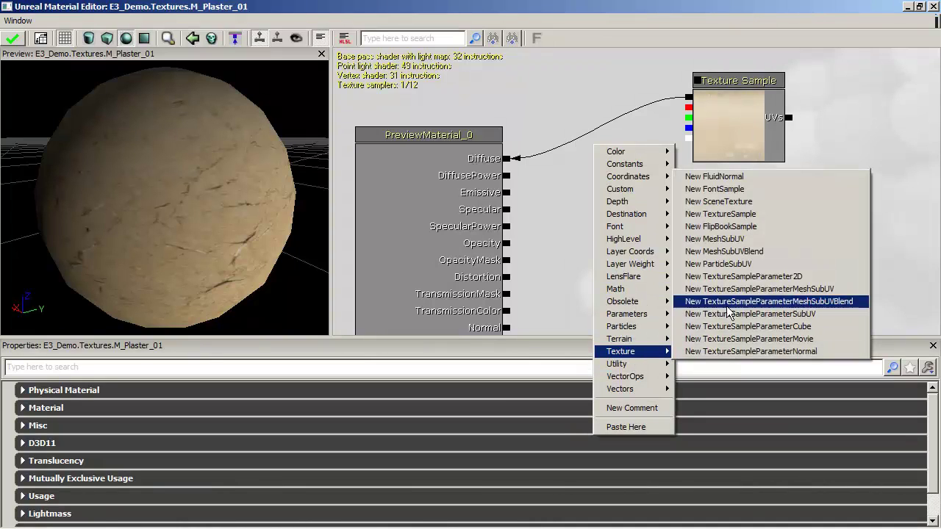
left_click(769, 213)
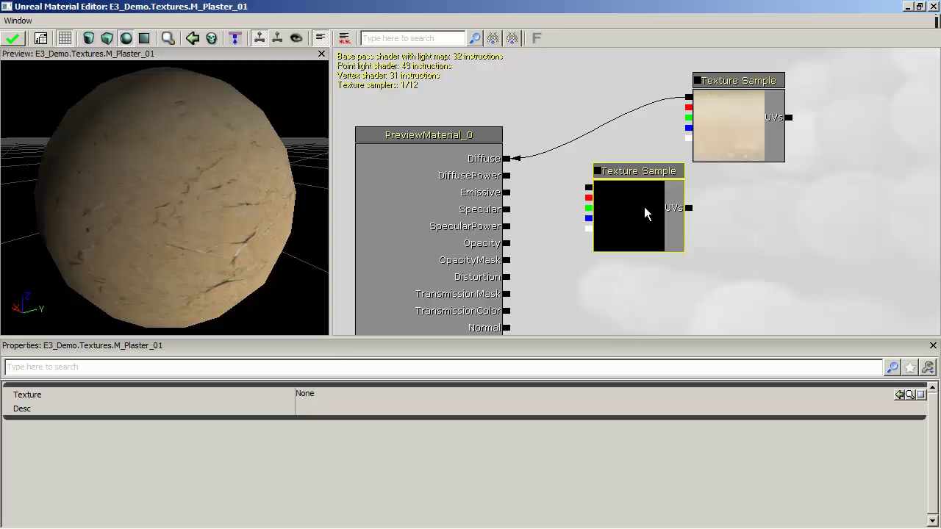
left_click_drag(645, 211, 744, 234)
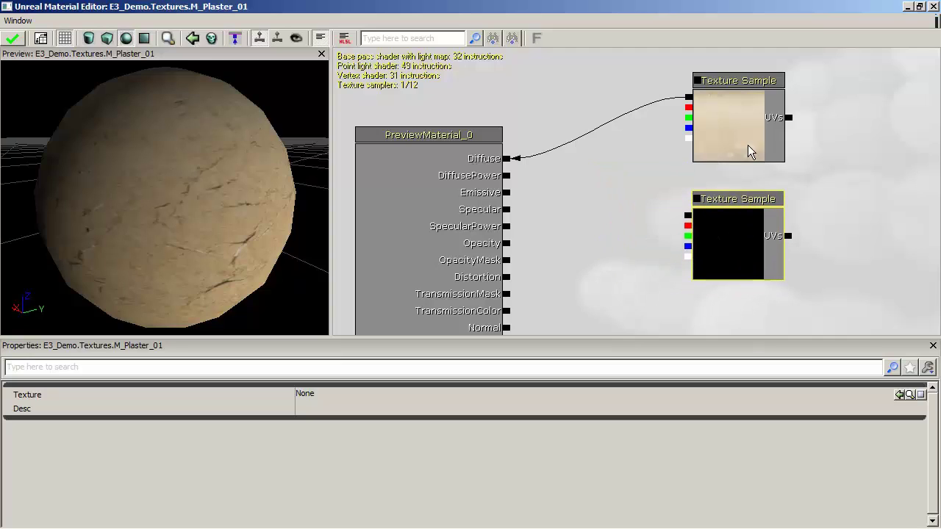
Select the plaster Texture Sample and locate its assigned texture in the Content Browser
left_click(748, 118)
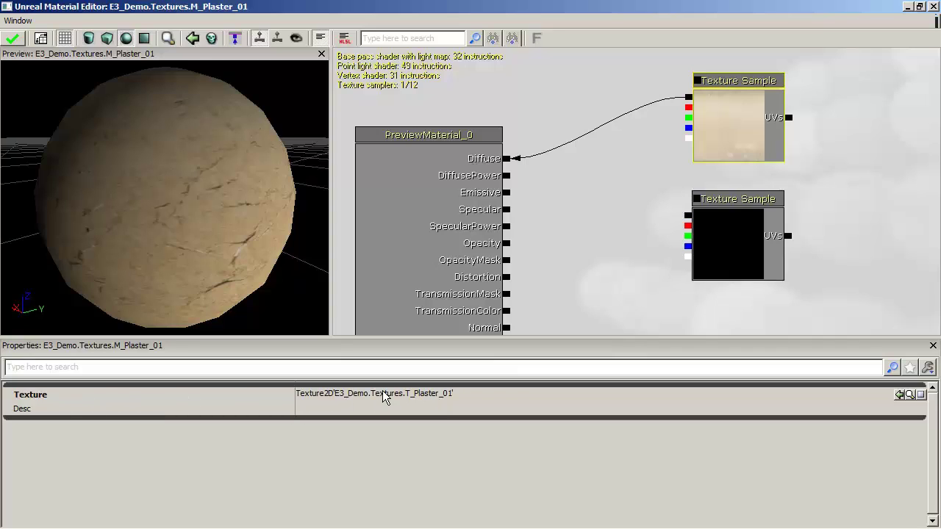
left_click(518, 398)
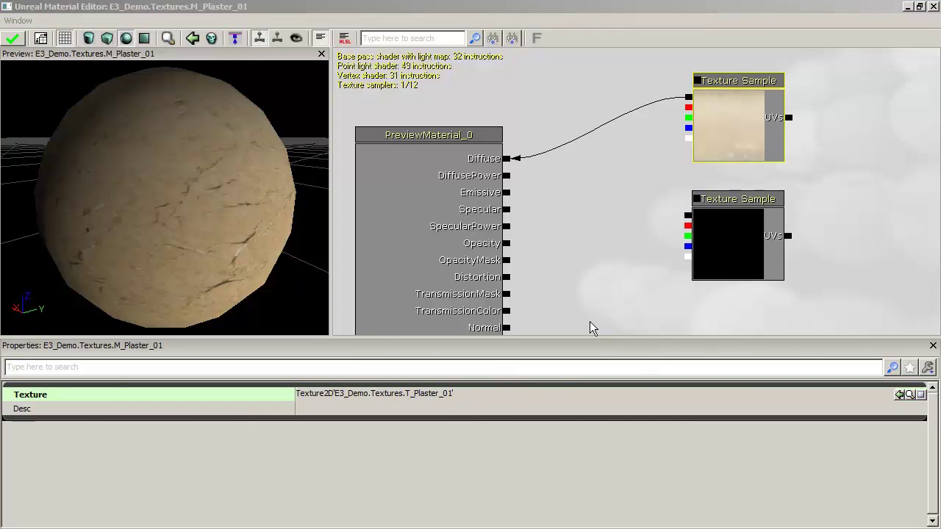
left_click(465, 398)
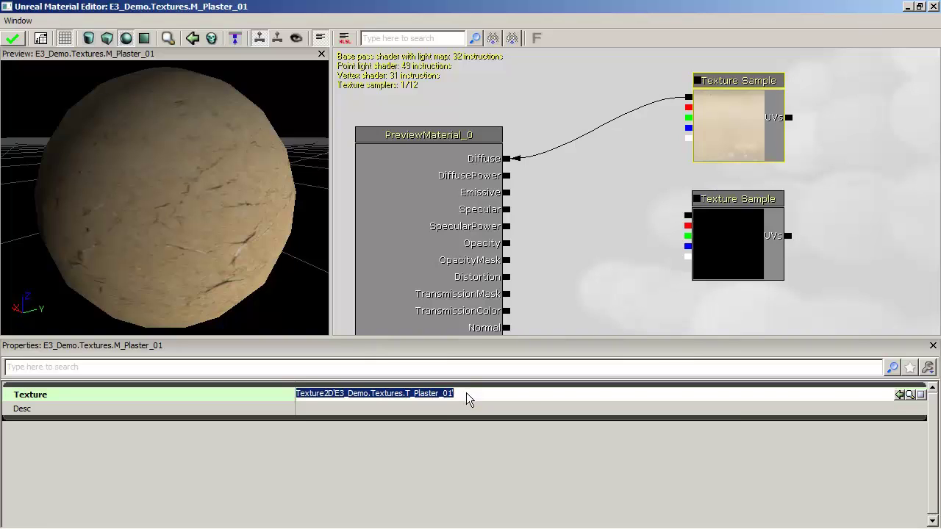
left_click(910, 395)
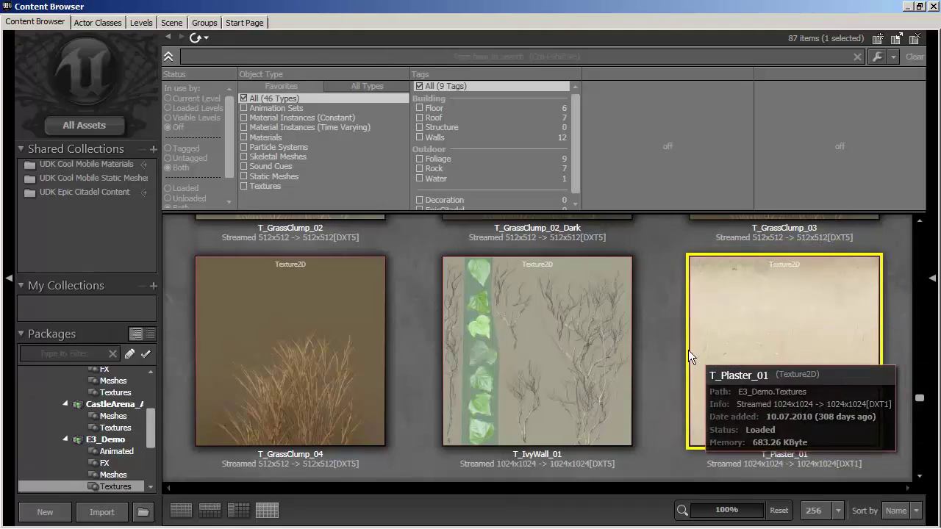
Open the T_Plaster_01 texture in the Texture Viewer to examine its image and properties, and close the viewer
right_click(713, 293)
scroll(802, 147, "down", 1)
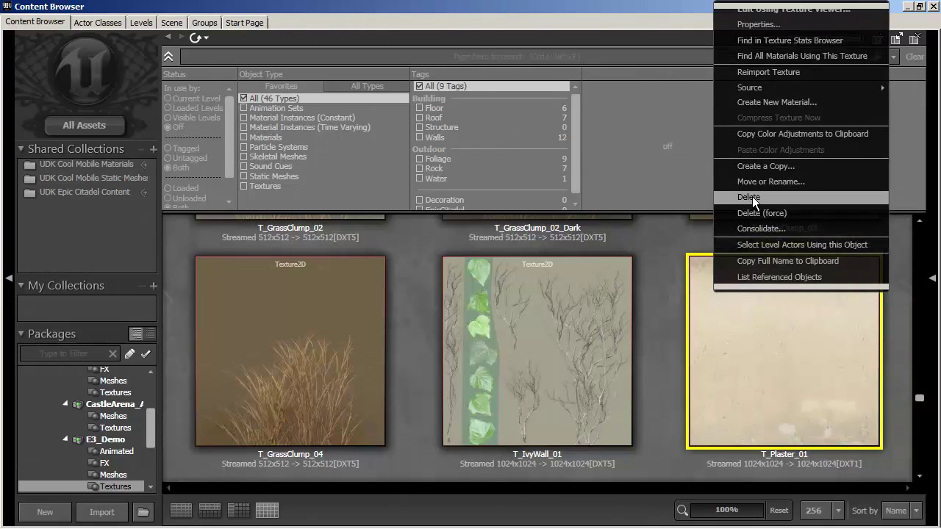
scroll(812, 35, "up", 2)
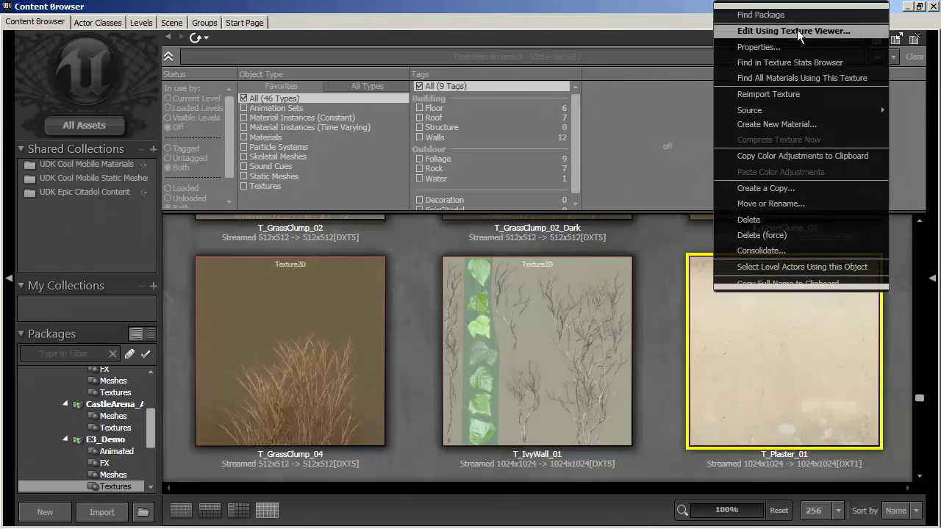
left_click(800, 32)
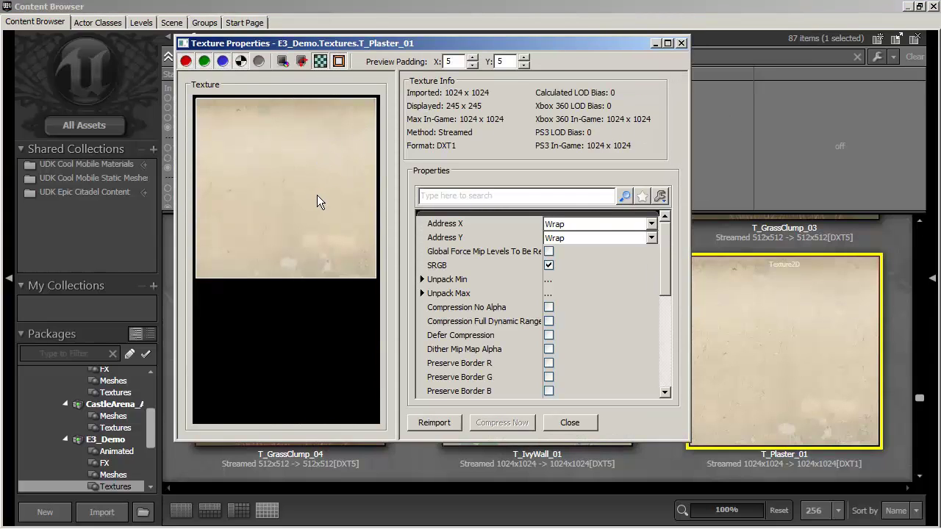
left_click(592, 423)
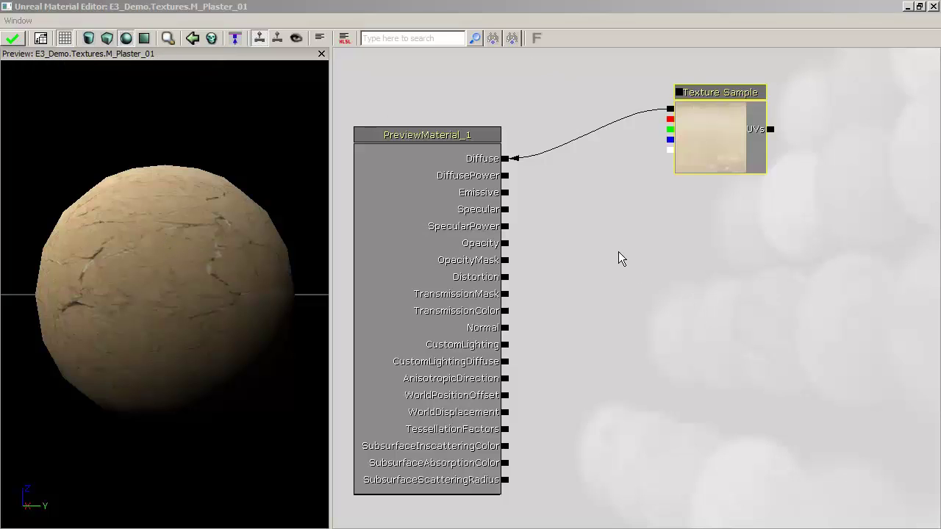
Close the Material Editor for M_Plaster_01 without applying the changes to the original material
left_click(934, 6)
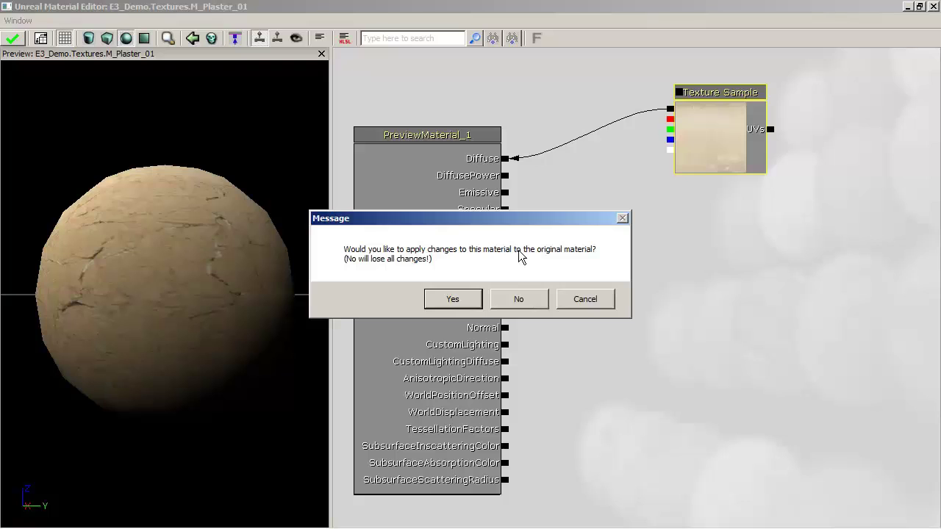
left_click(523, 299)
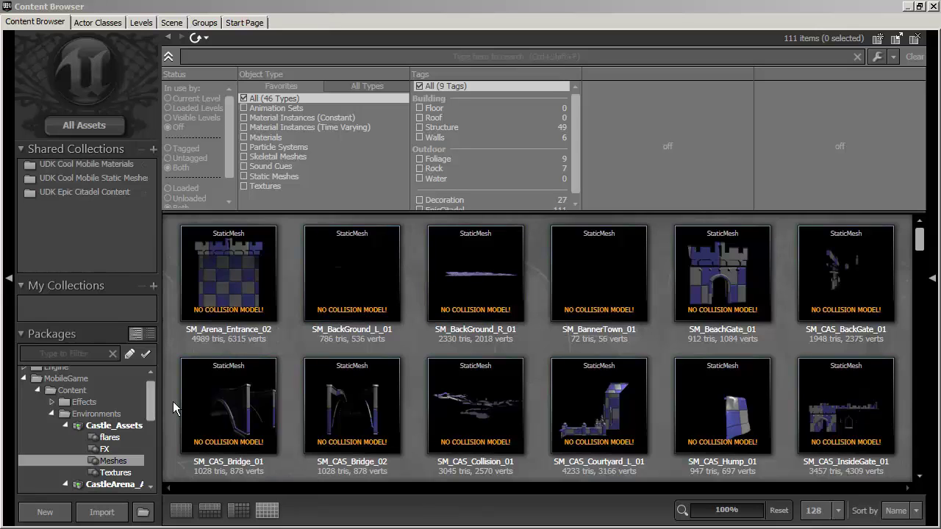
Show the Textures group of the Castle_Assets package filtered to Materials only, down to the end of the list
scroll(150, 391, "down", 1)
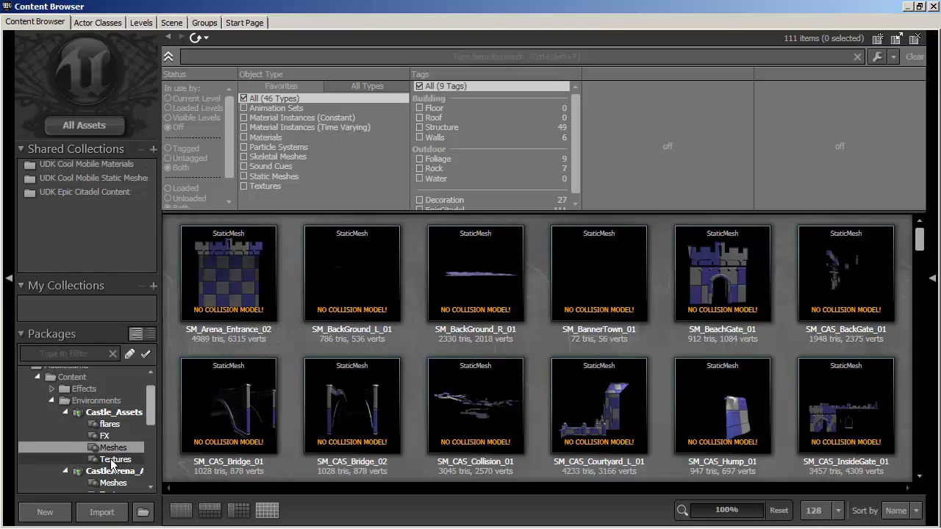
left_click(113, 460)
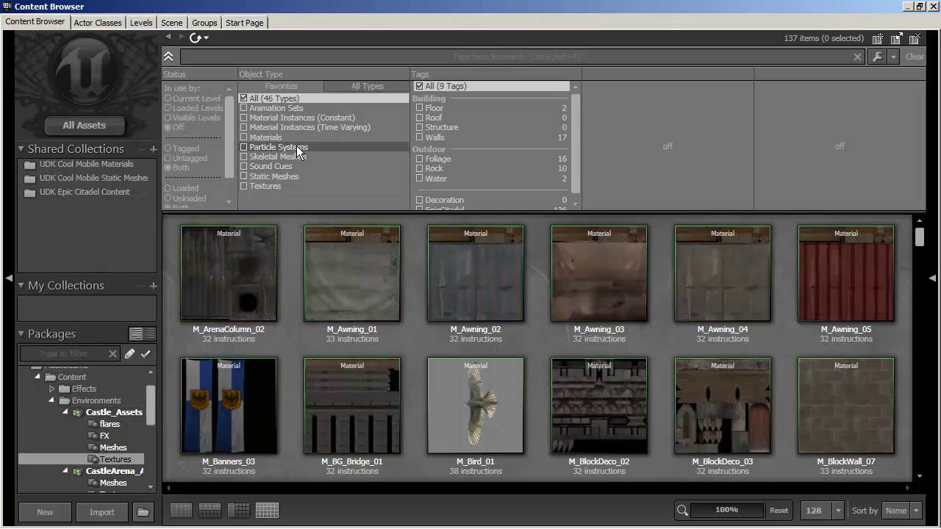
left_click(244, 138)
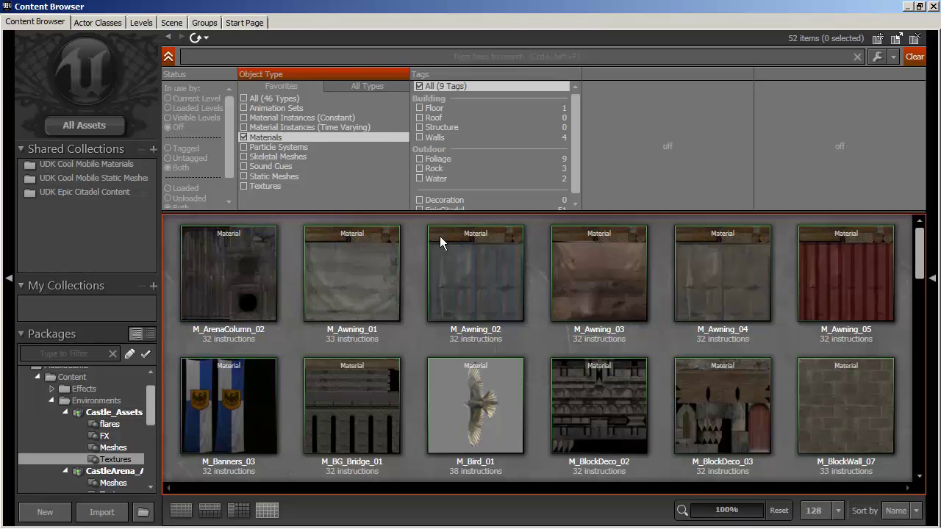
left_click_drag(922, 243, 928, 450)
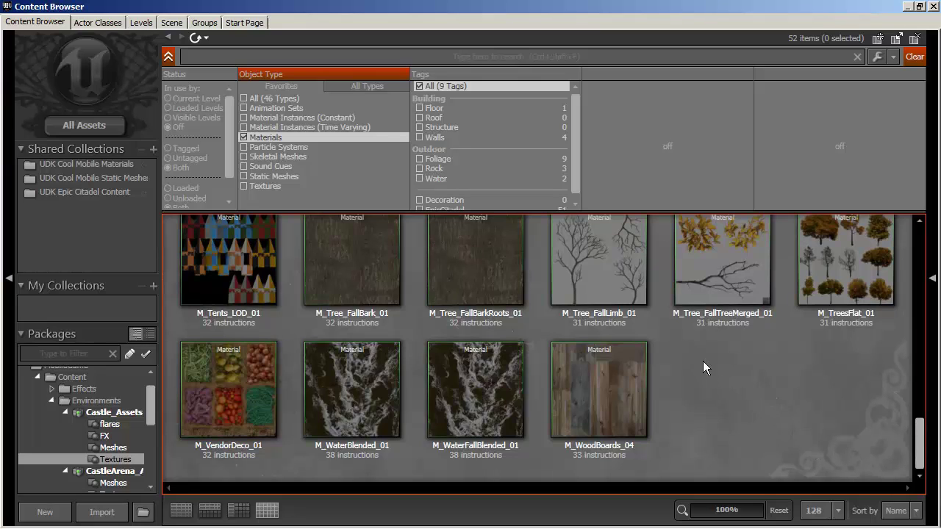
Create a new material named New_test in the Textures group of the Castle_Assets package
right_click(677, 431)
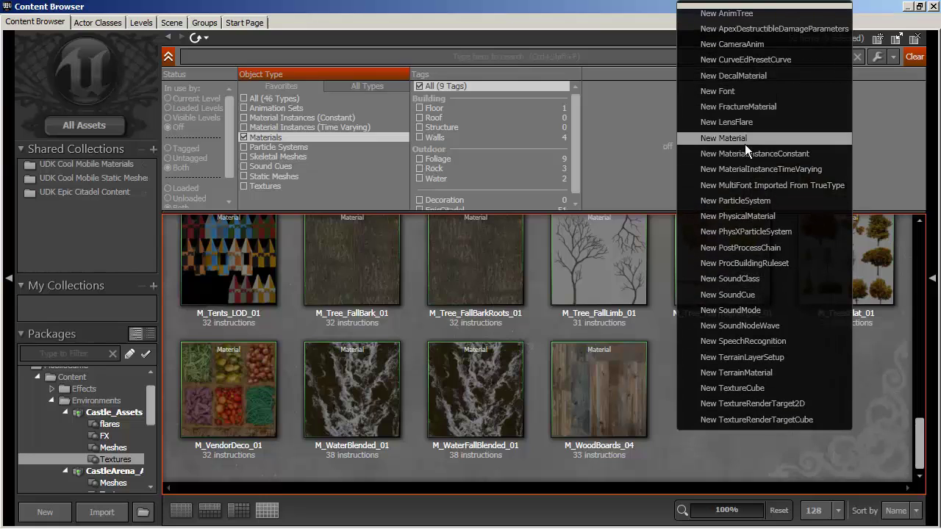
left_click(746, 138)
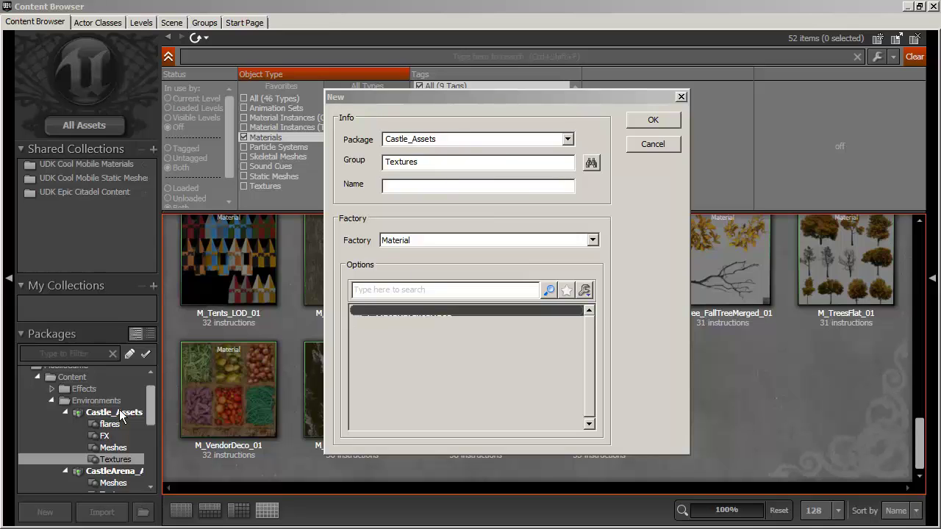
left_click(567, 141)
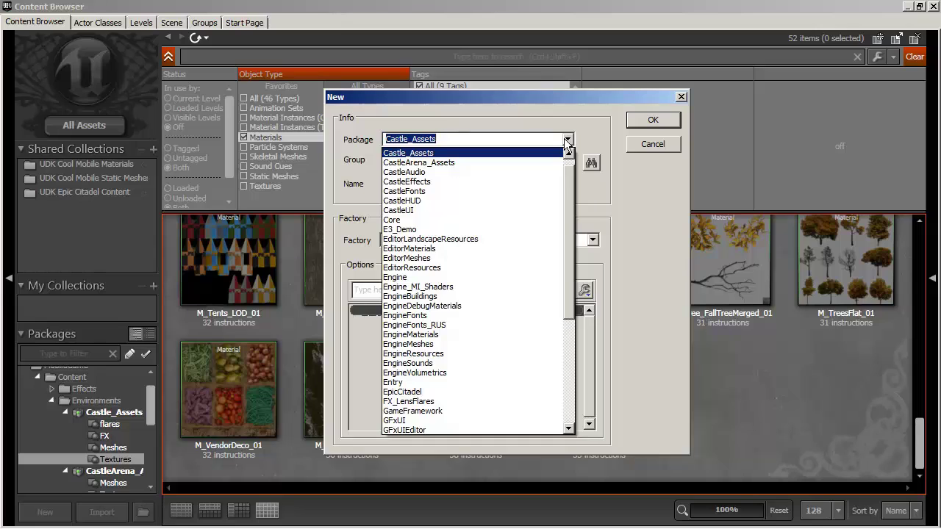
left_click(567, 141)
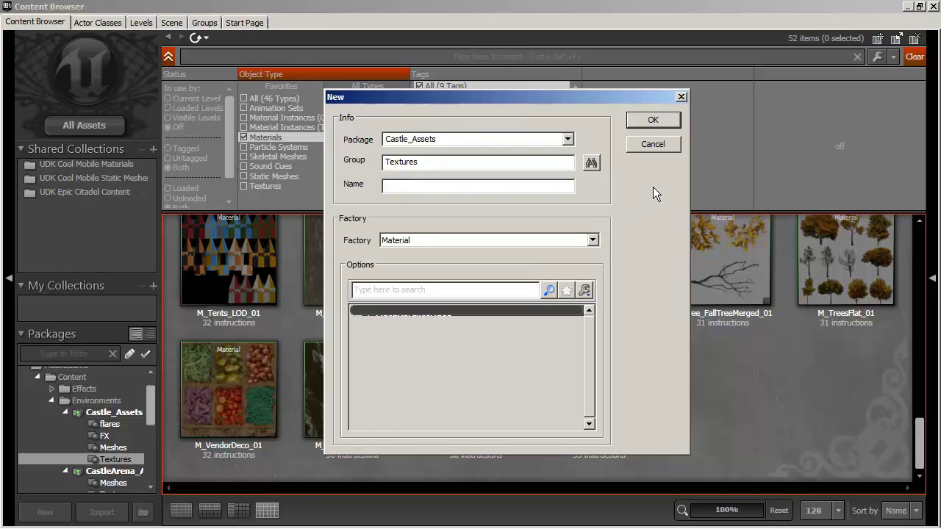
type("New_test")
left_click(653, 120)
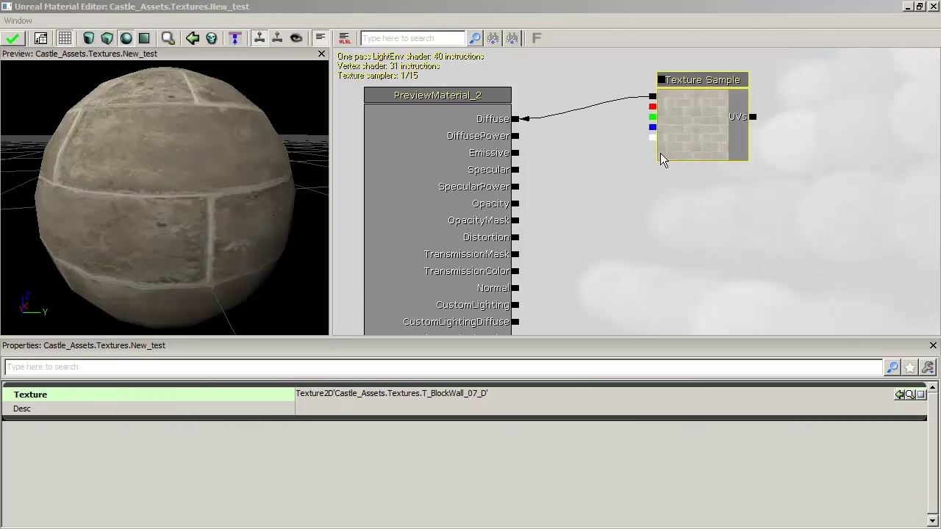
Locate the texture used by New_test's Texture Sample in the Content Browser, and close the browser
left_click(700, 106)
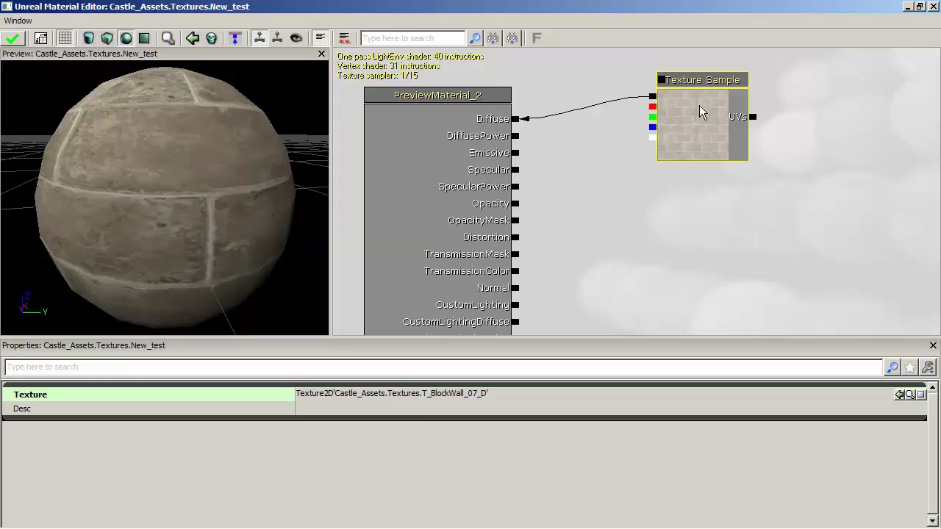
left_click(910, 395)
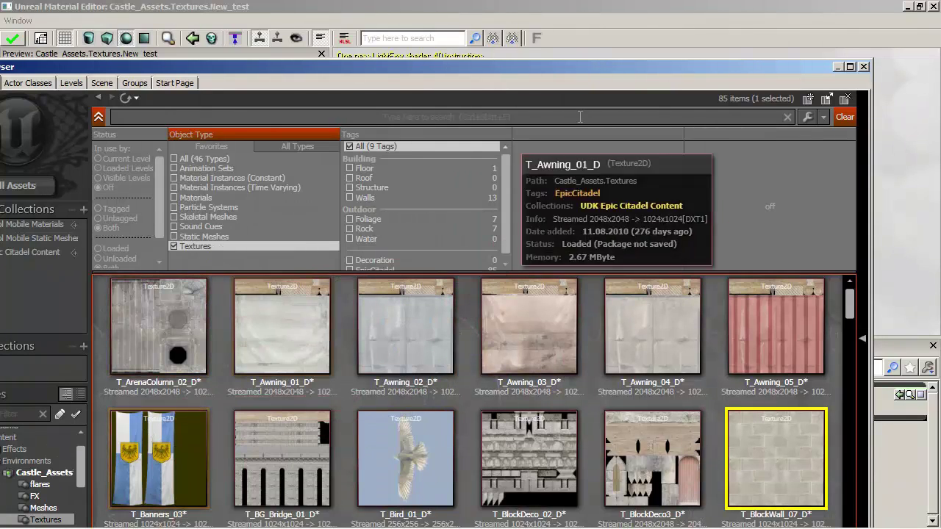
left_click(862, 67)
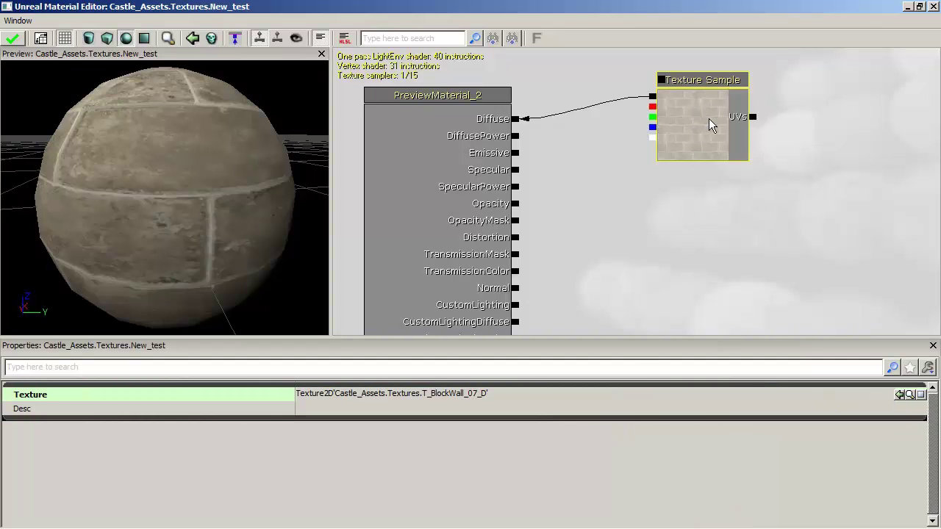
Apply New_test with the block wall Texture Sample linked to Diffuse, and save the Castle_Assets package
left_click_drag(652, 96, 515, 119)
left_click(12, 39)
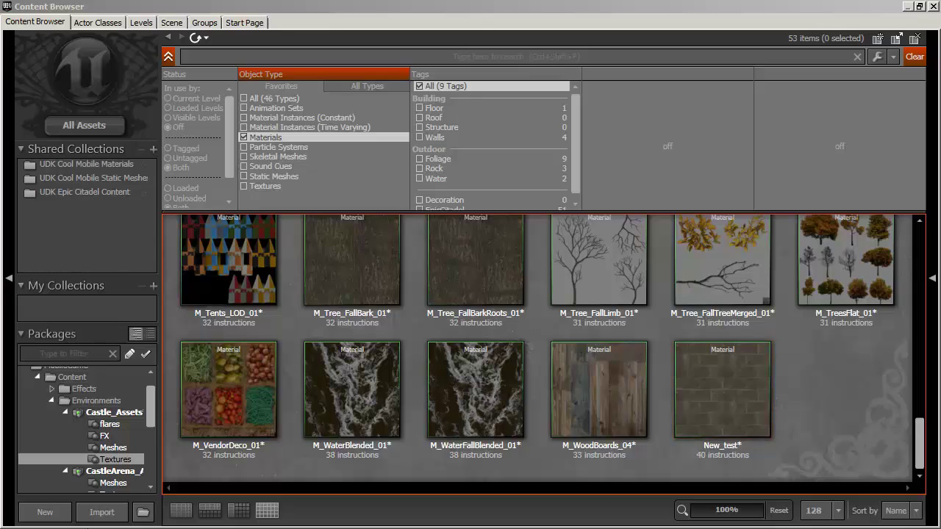
right_click(109, 462)
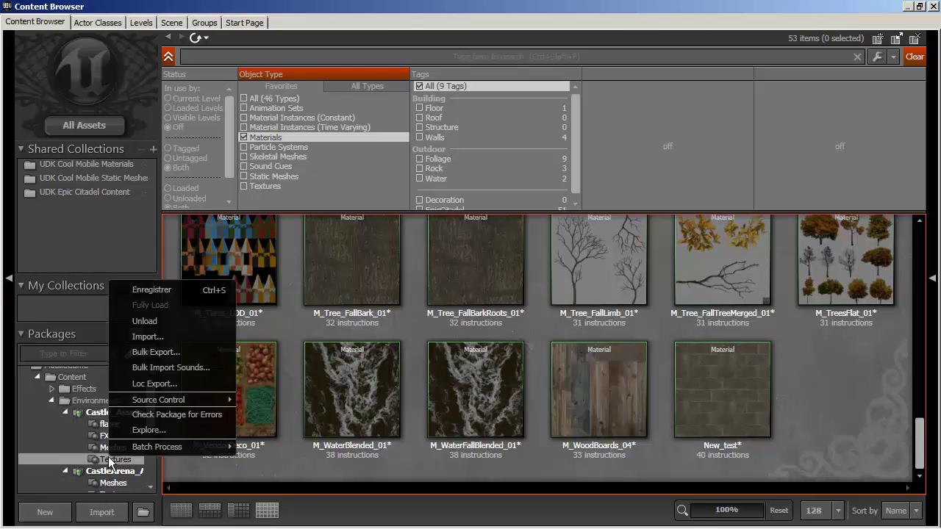
left_click(187, 292)
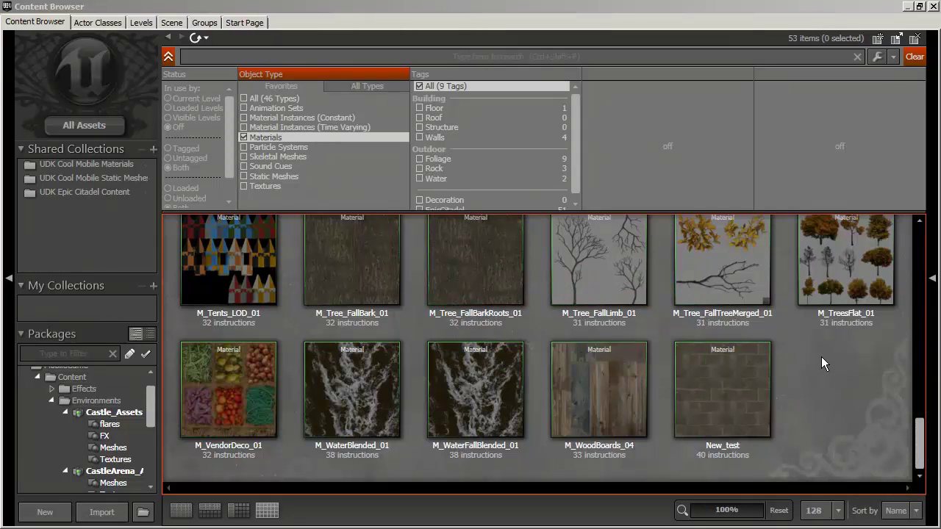
Force-delete the New_test material from the Castle_Assets Textures group
left_click(699, 387)
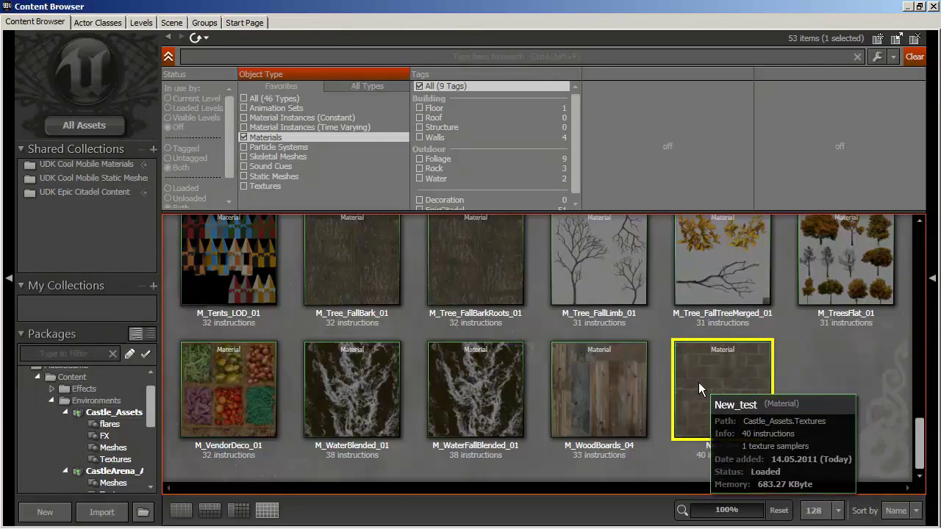
right_click(700, 388)
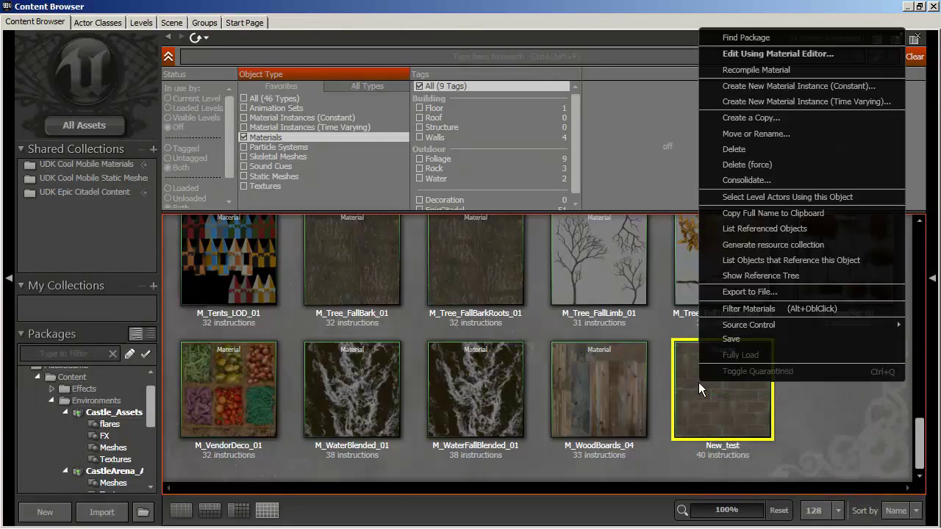
left_click(750, 167)
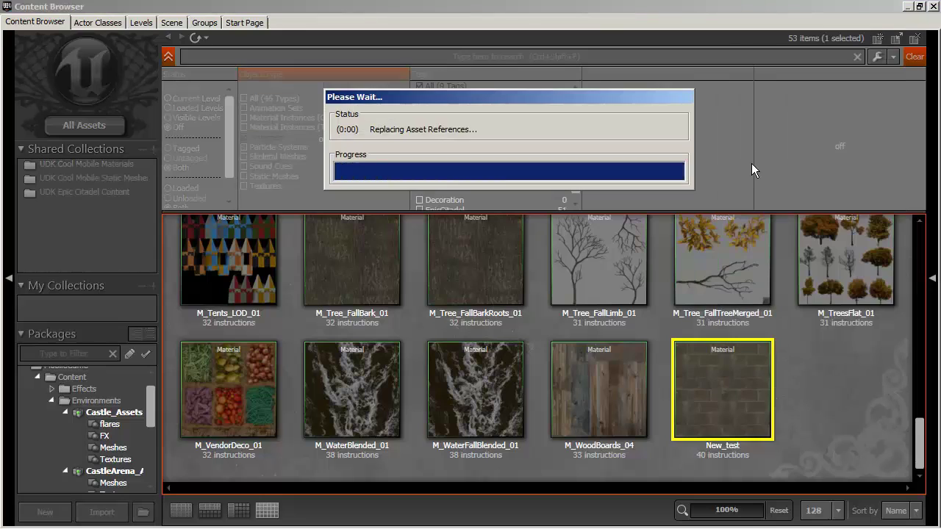